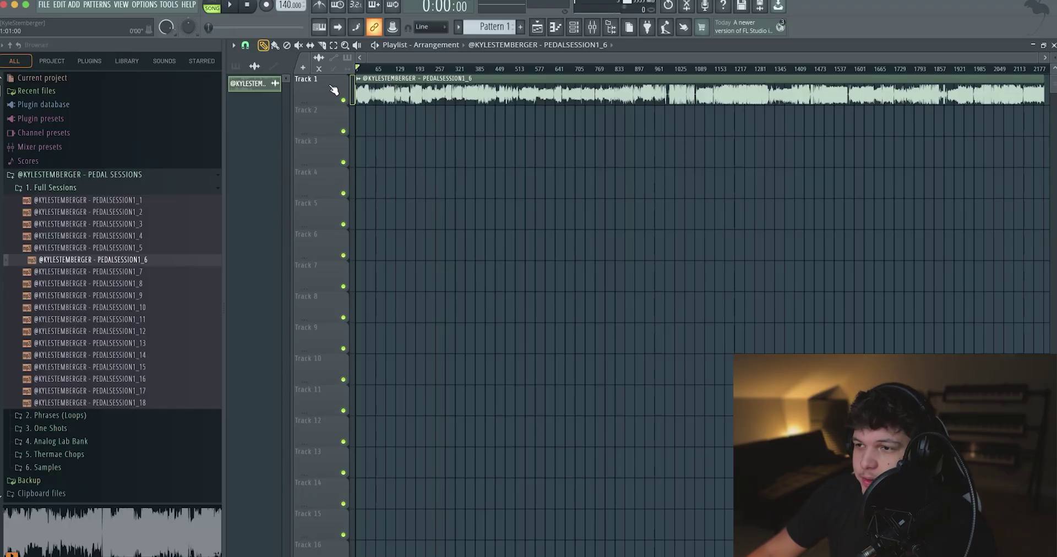
Step: Scrub through the PEDALSESSION1_6 recording and trim out chop sections, auditioning around bars 470 and 1707
drag(998, 105, 325, 73)
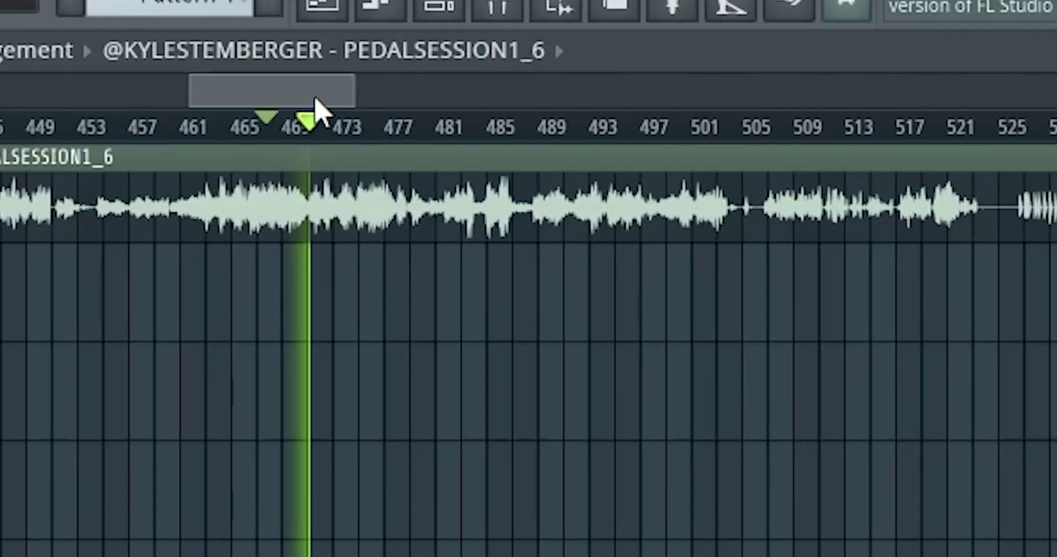
drag(535, 59, 536, 60)
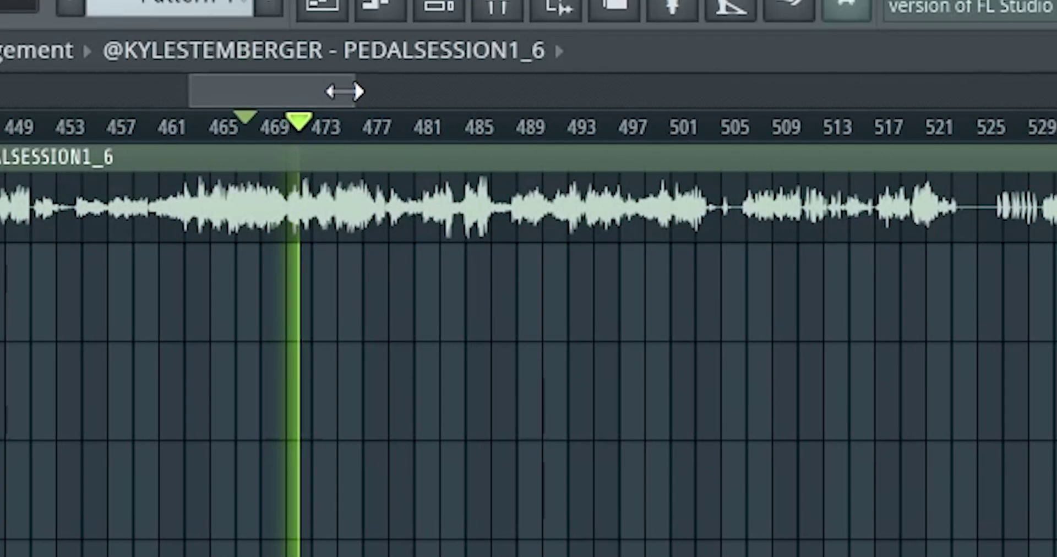
drag(344, 90, 254, 127)
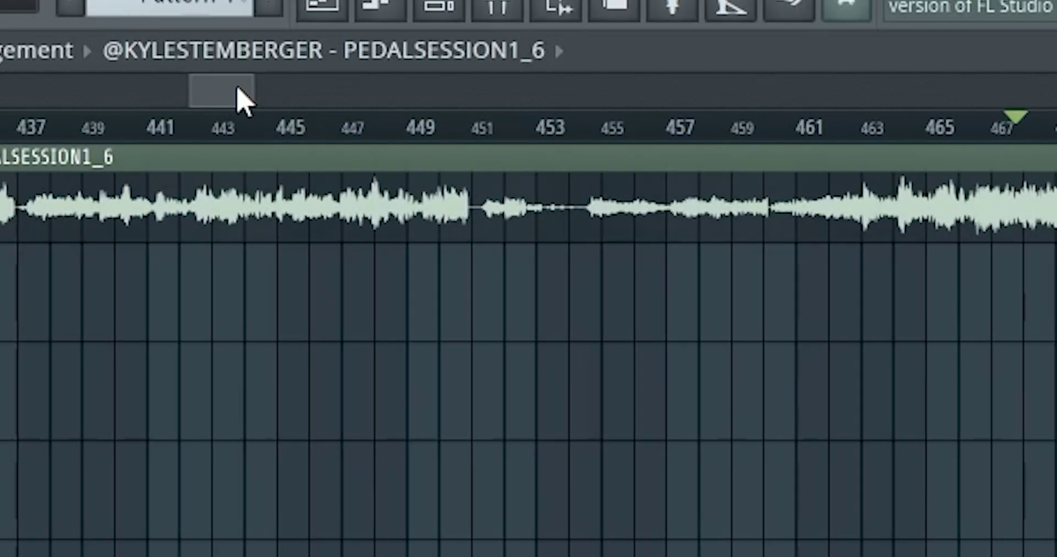
drag(239, 87, 259, 89)
click(554, 128)
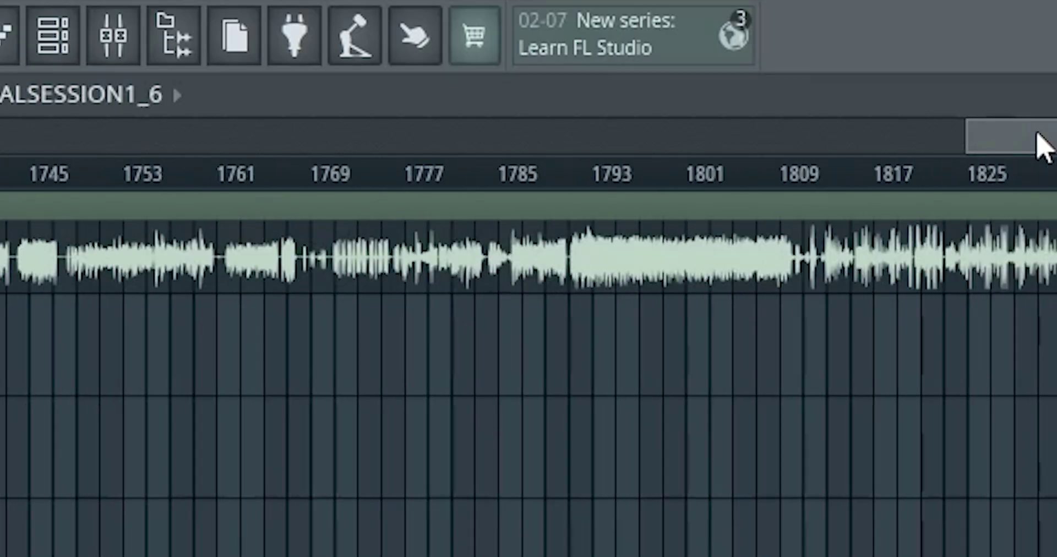
drag(1038, 135, 1023, 137)
click(529, 167)
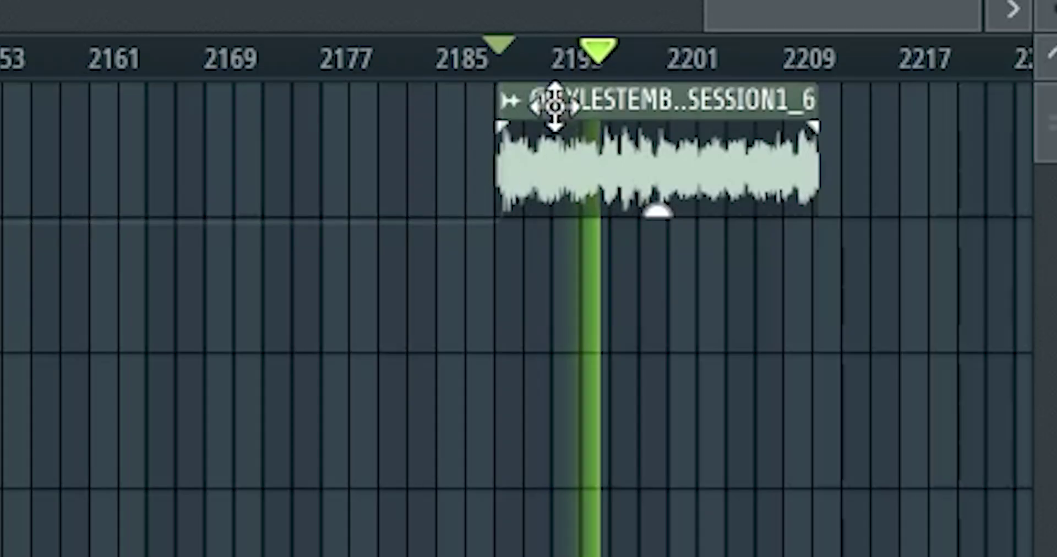
Step: Shorten the last PEDALSESSION1_6 chop to about 7.5 bars and stop playback
click(931, 72)
drag(523, 74, 507, 74)
drag(821, 97, 604, 118)
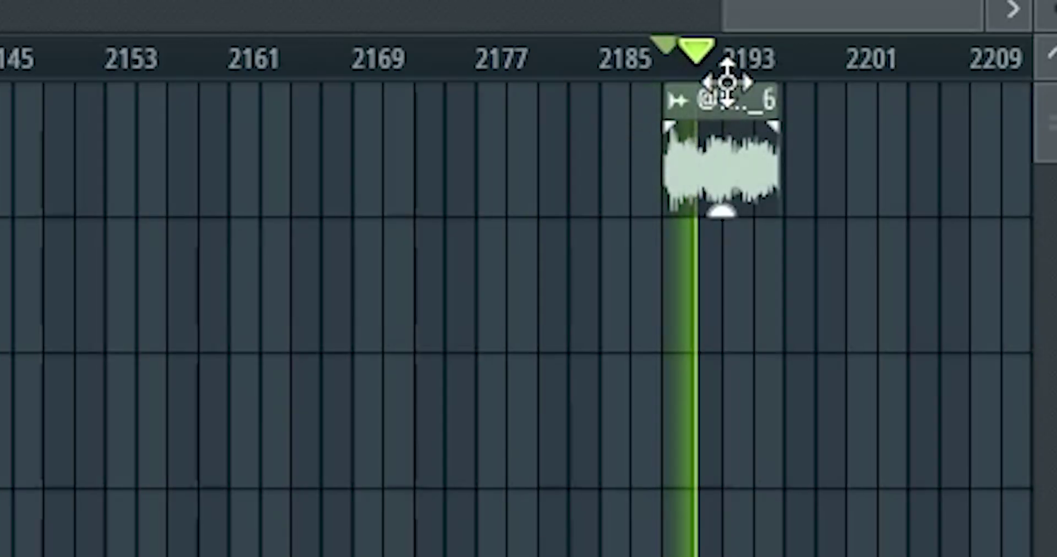
drag(723, 14, 3, 14)
key(space)
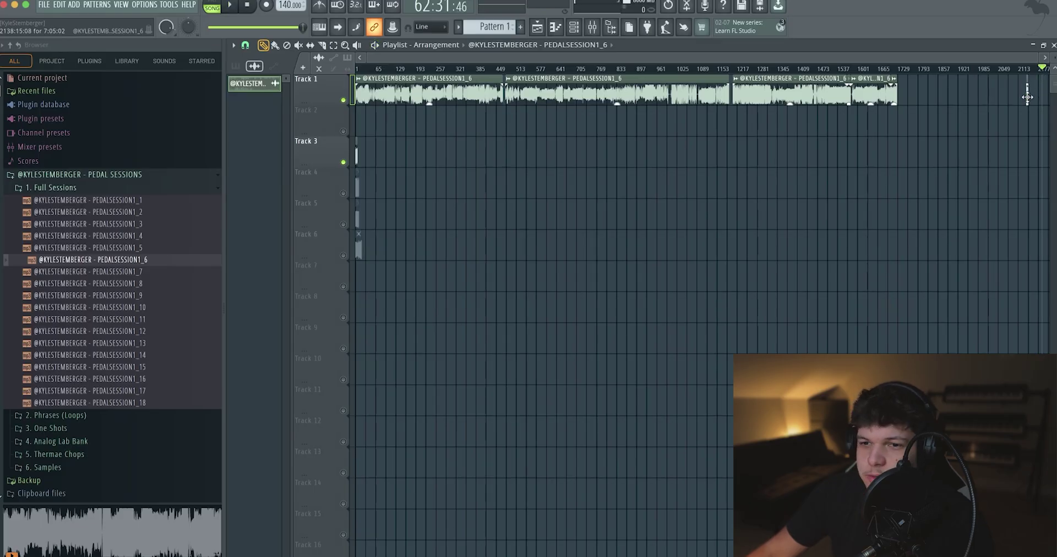
scroll(400, 146, up, 1)
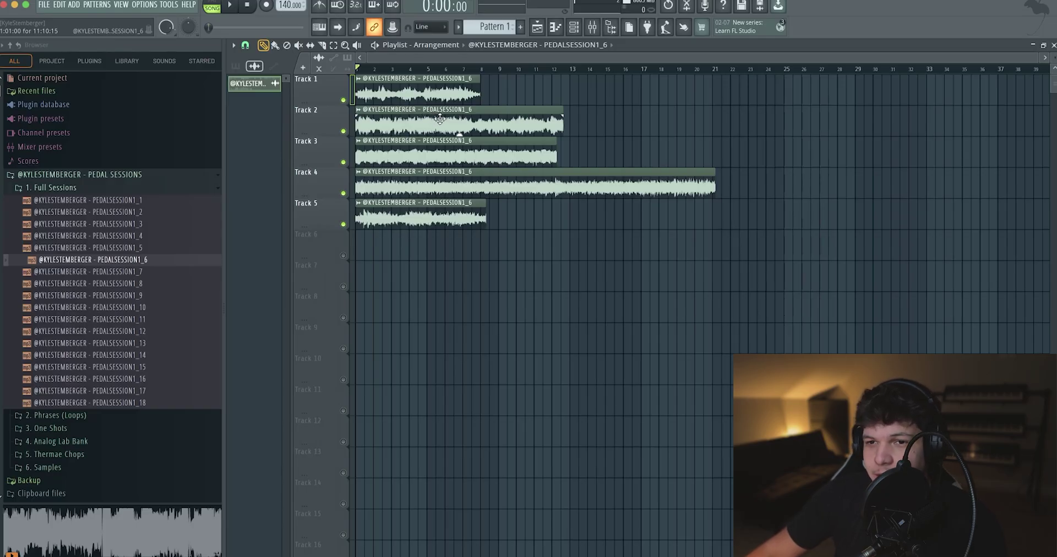
Step: Check the master channel effects, then bring up the Track 1 PEDALSESSION1_6 sample settings
key(F9)
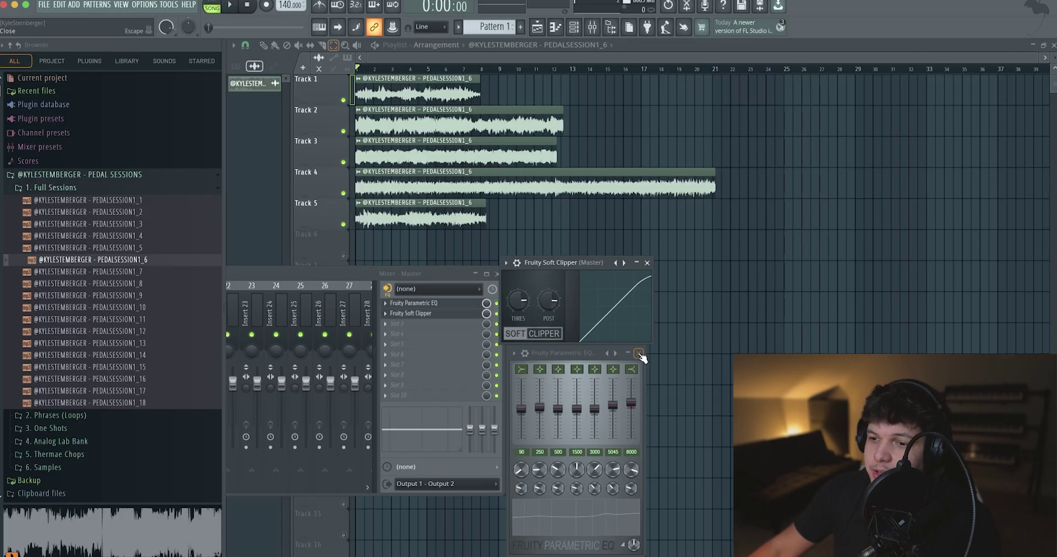
click(599, 31)
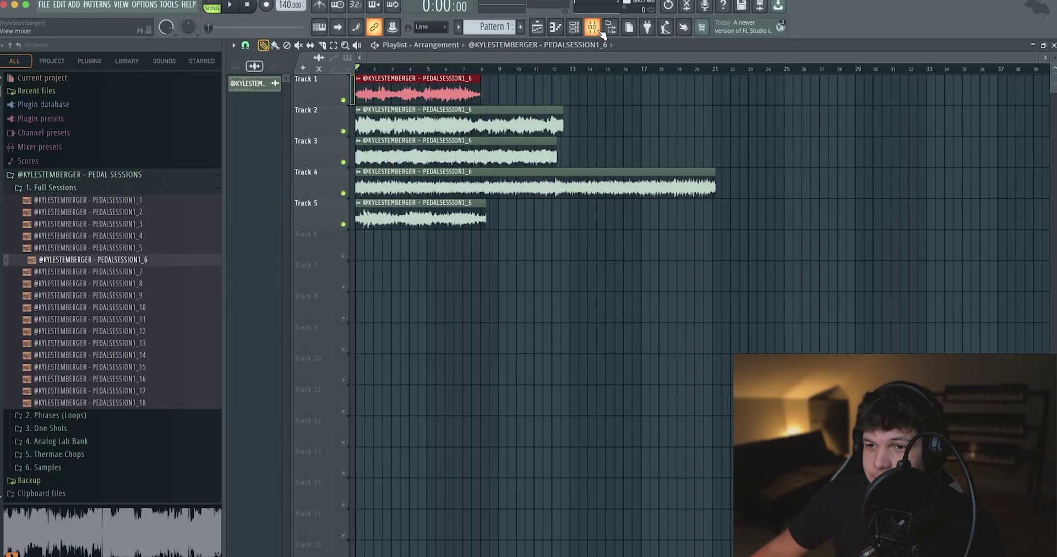
double_click(428, 119)
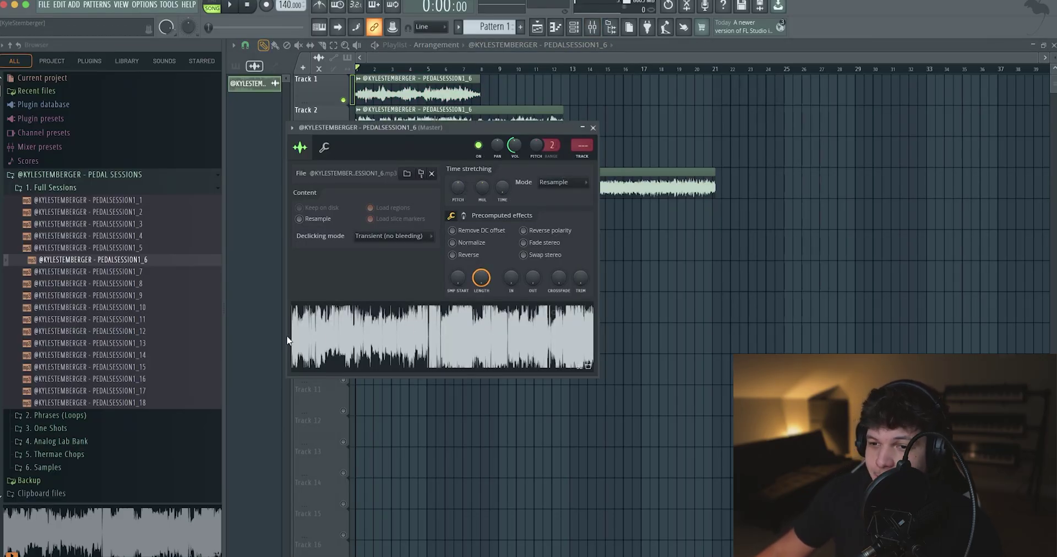
Step: Render bars 1–8 of the master output to audio, producing untitled_2025-08-20 Master clips
click(593, 127)
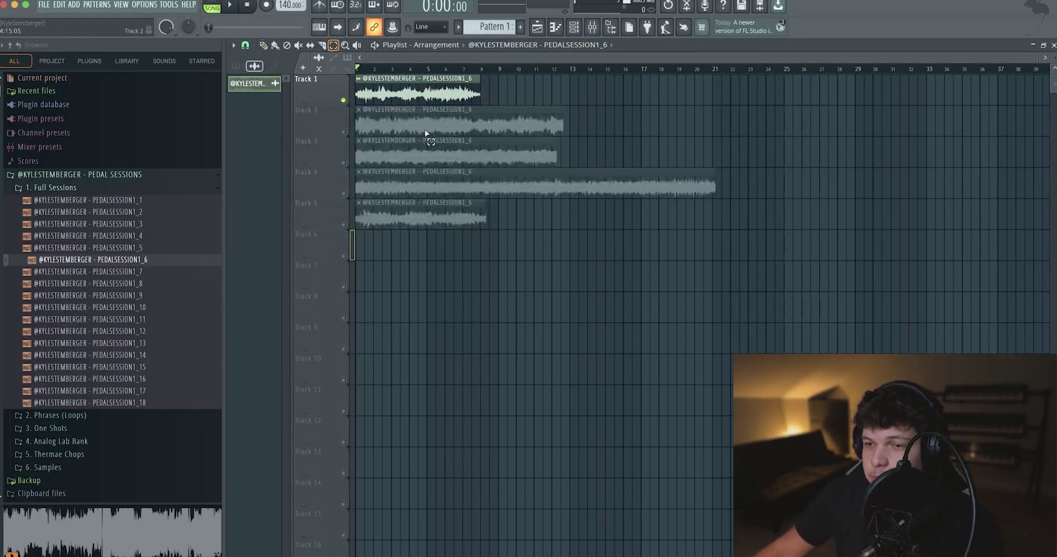
drag(484, 70, 271, 68)
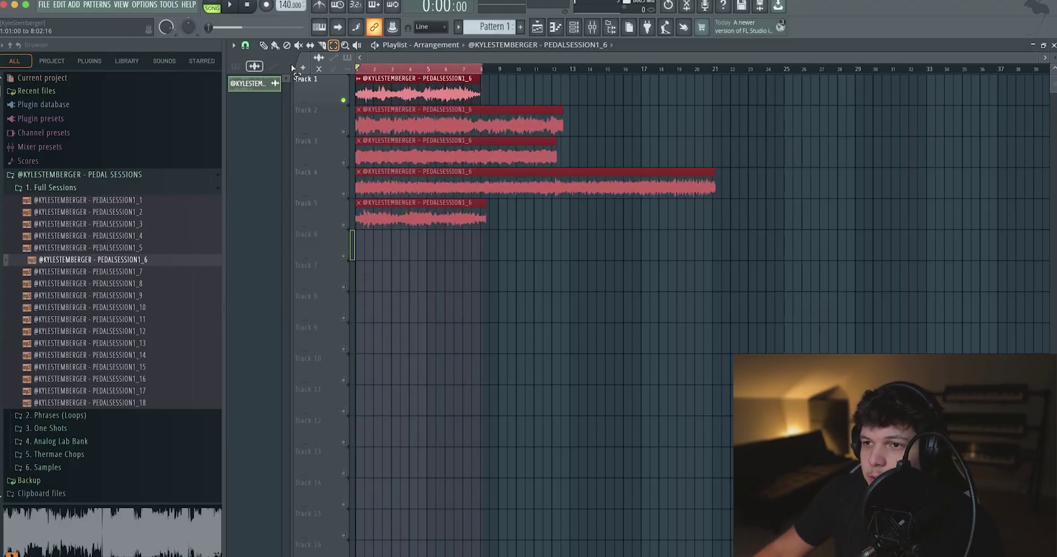
click(592, 28)
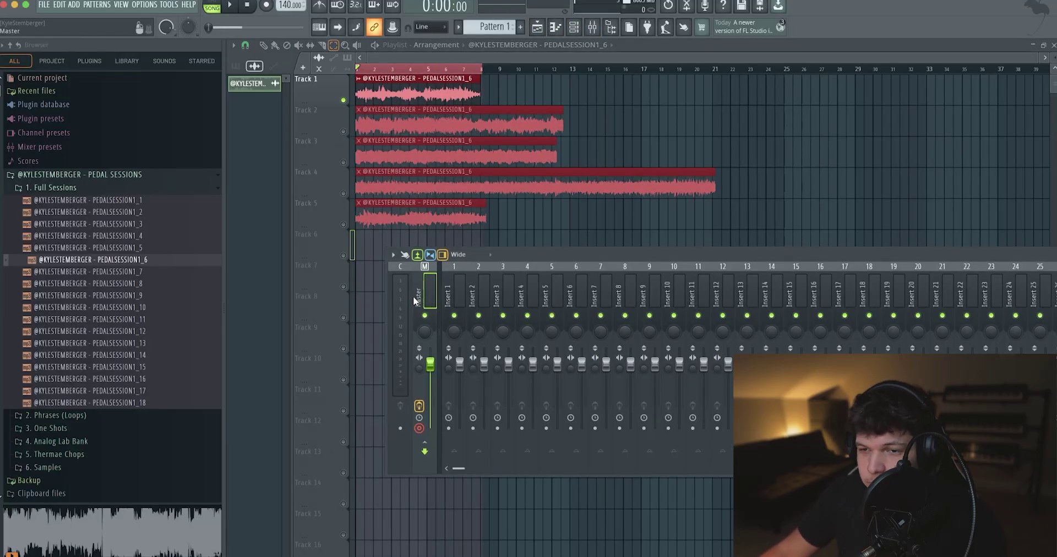
key(alt+r)
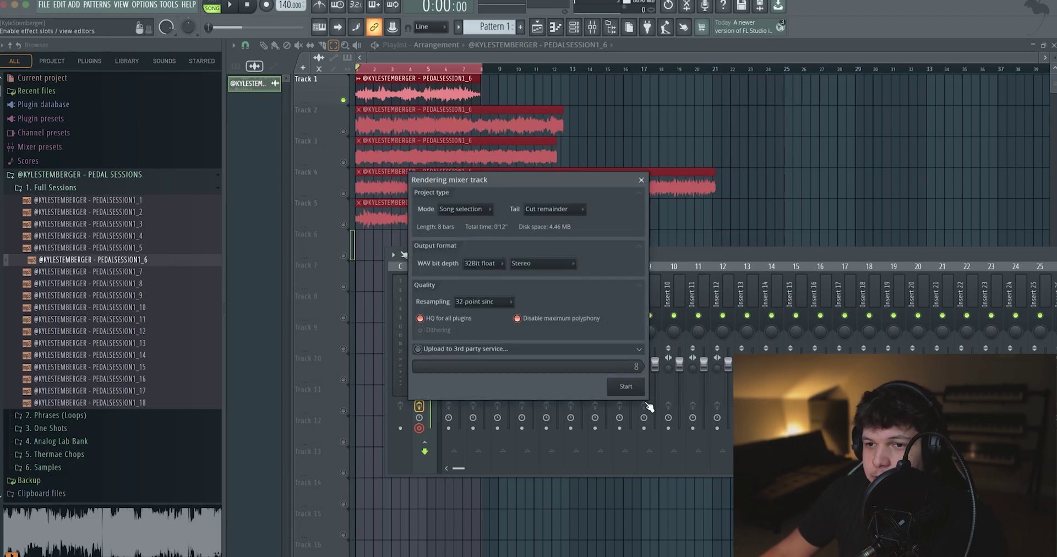
click(626, 387)
click(423, 73)
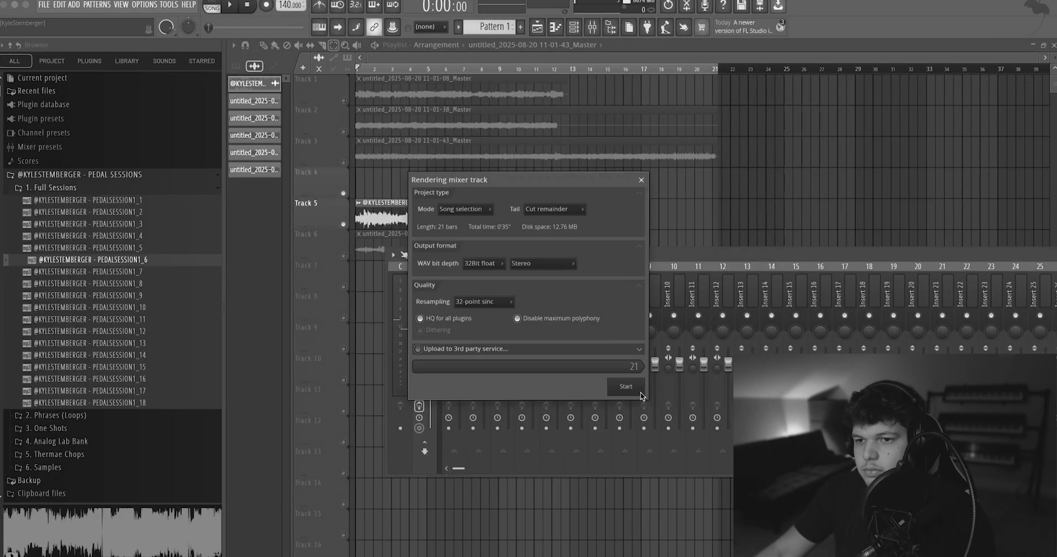
click(639, 392)
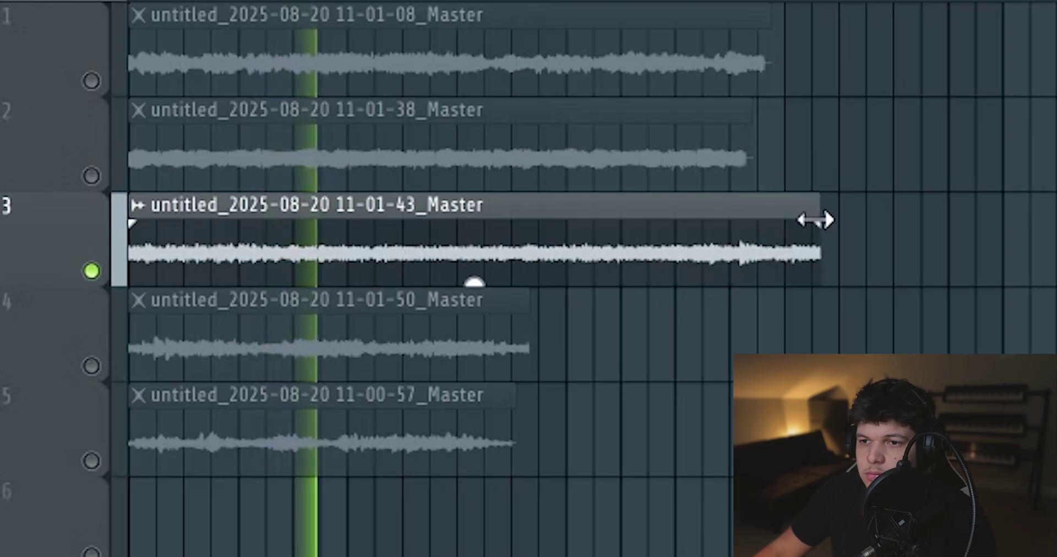
Step: Shorten the Track 3 clip slightly and move the 11-01-43 clip down to a lower track
drag(816, 219, 776, 217)
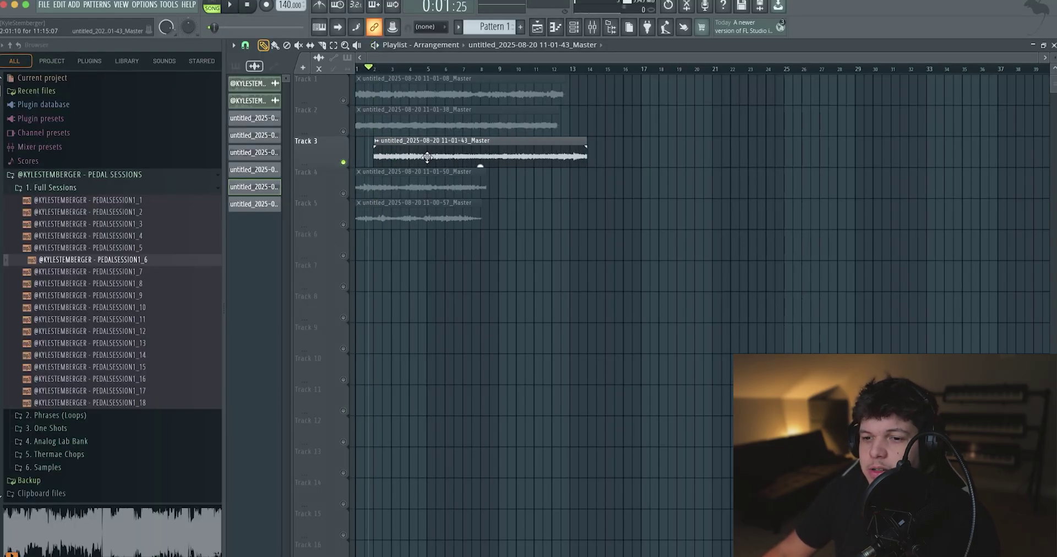
drag(426, 156, 407, 395)
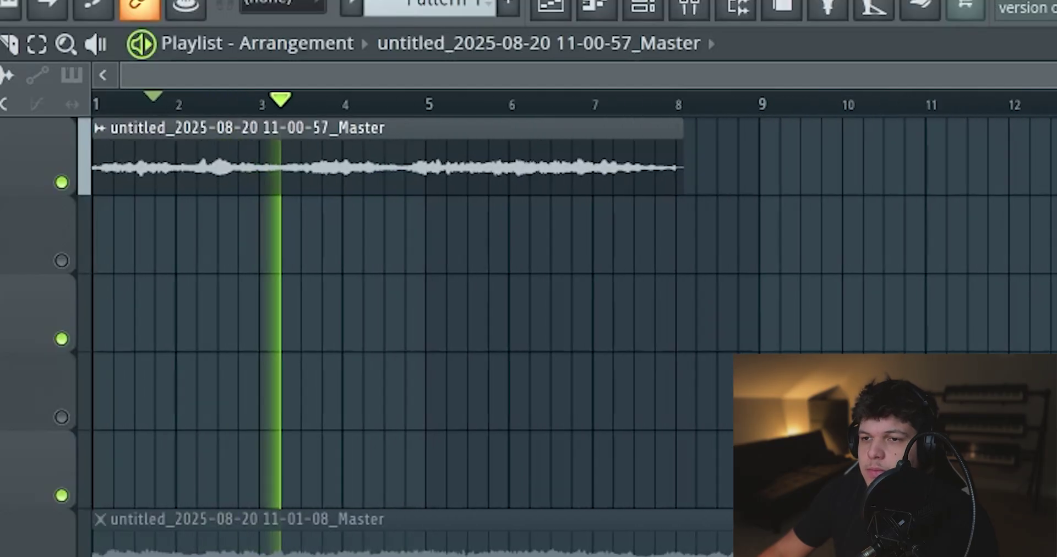
scroll(945, 203, up, 4)
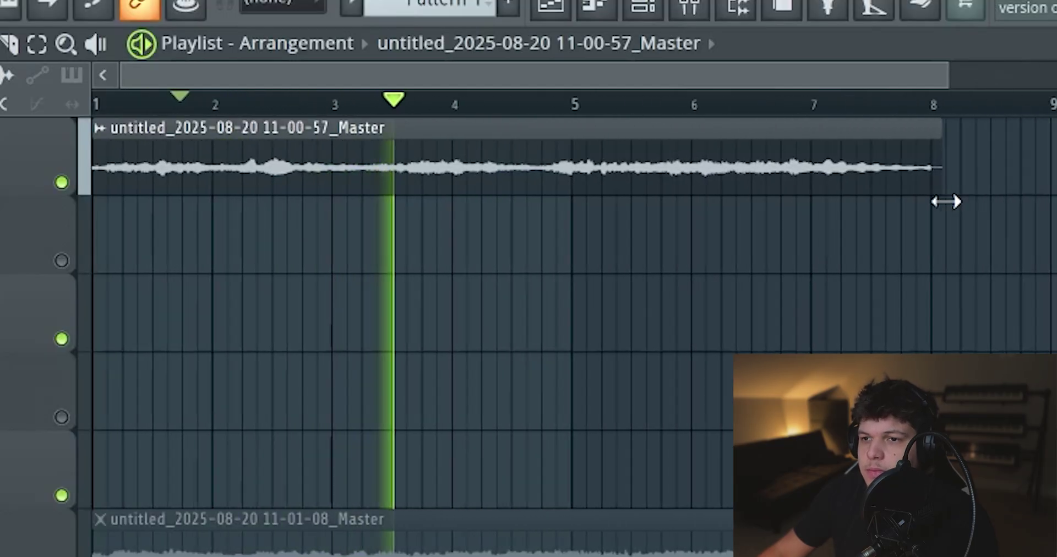
scroll(783, 236, up, 1)
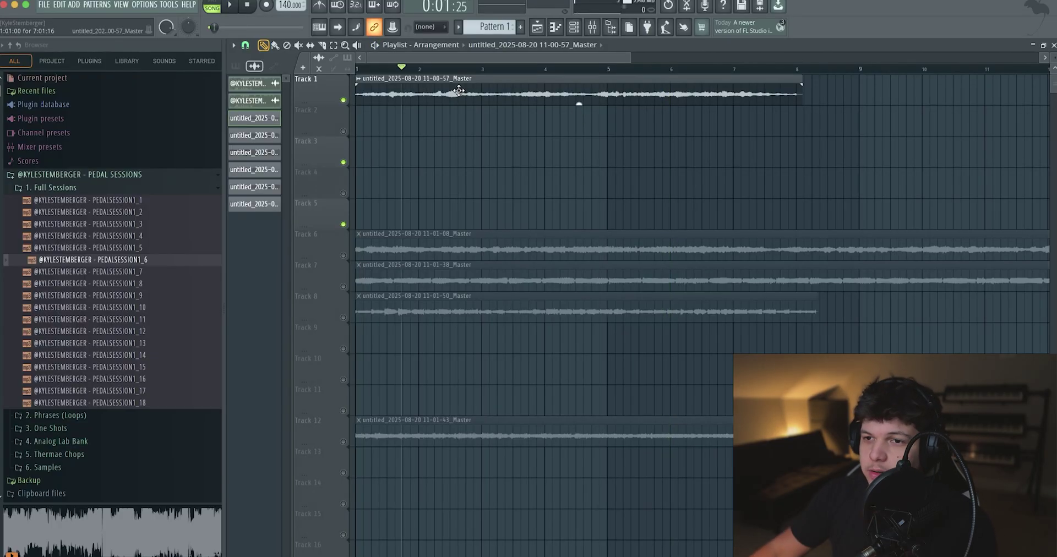
Step: Split the Track 1 clip at bar 3 and butt the slices together, auditioning the join
key(space)
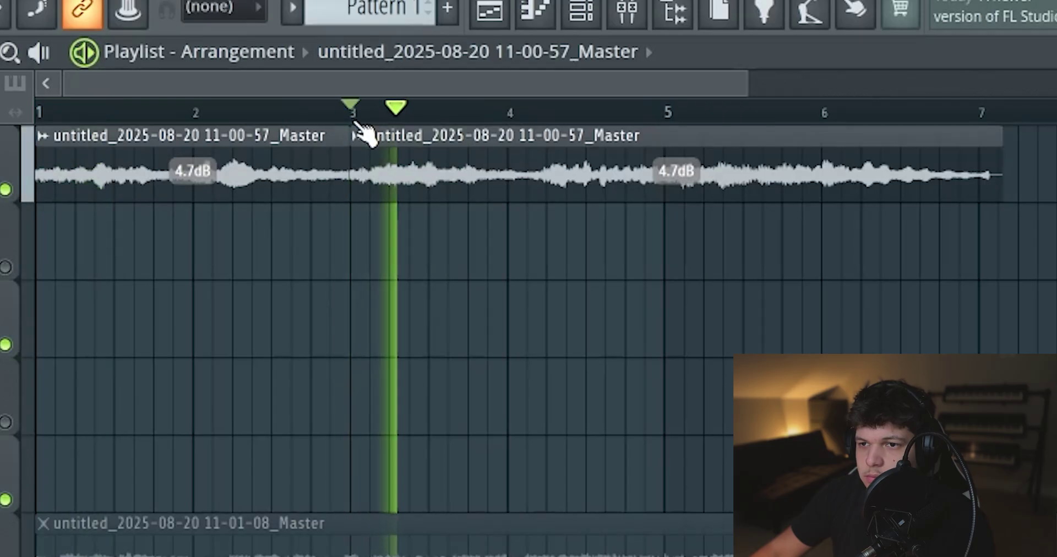
key(space)
drag(406, 172, 390, 171)
key(space)
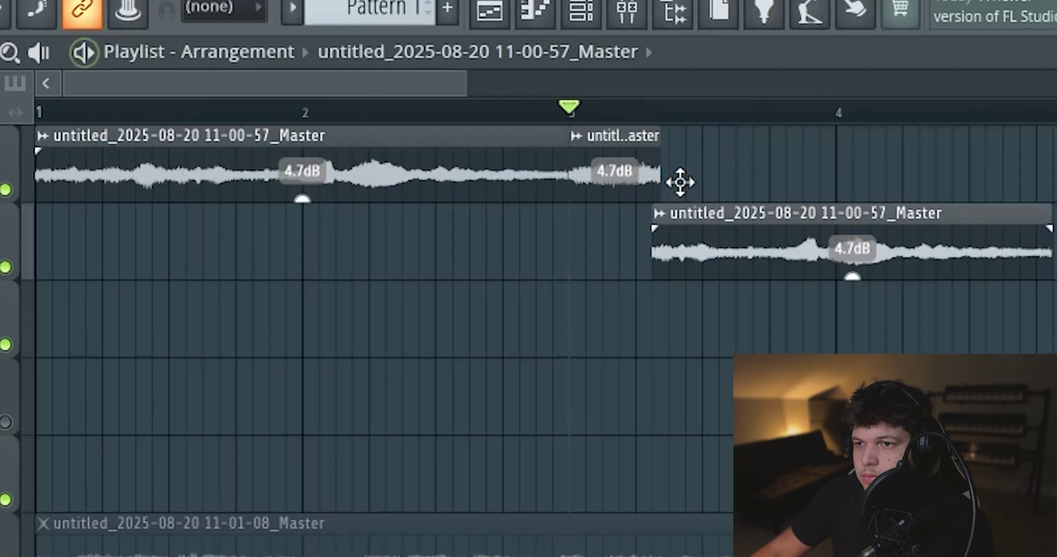
drag(681, 182, 675, 175)
key(space)
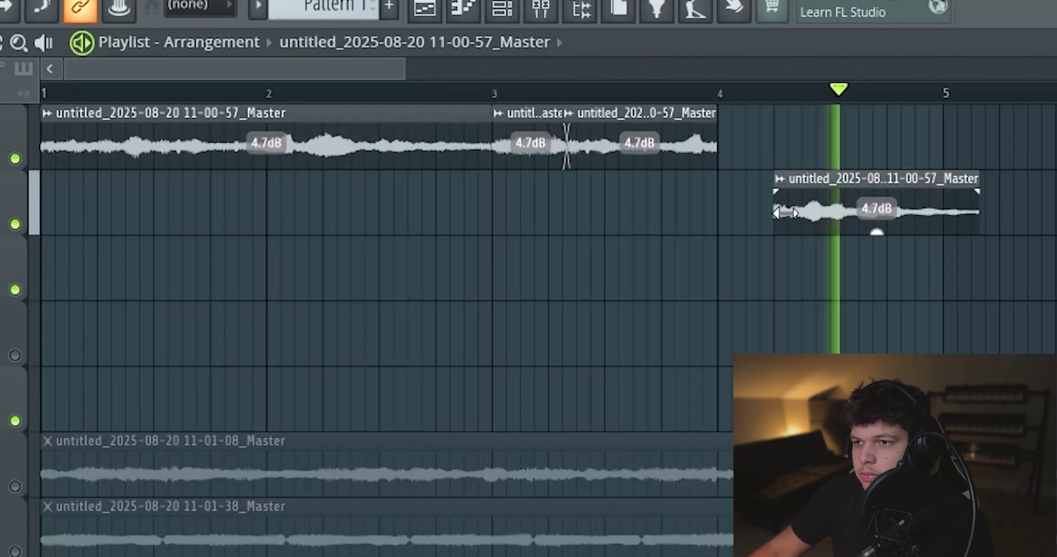
Step: Place the Track 2 slice at bar 4 and select the four chops on Track 4
drag(816, 209, 759, 209)
key(space)
key(space)
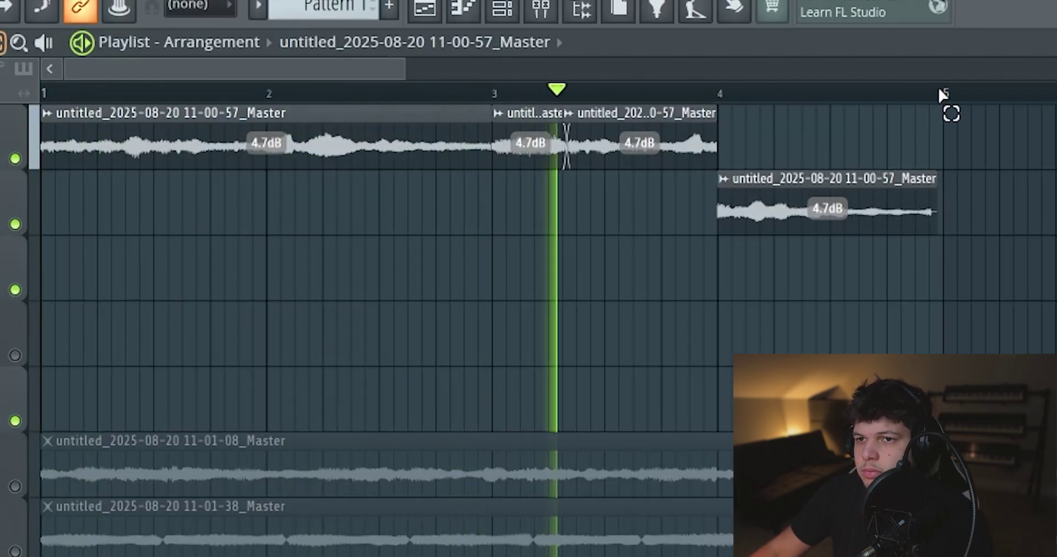
key(ctrl+a)
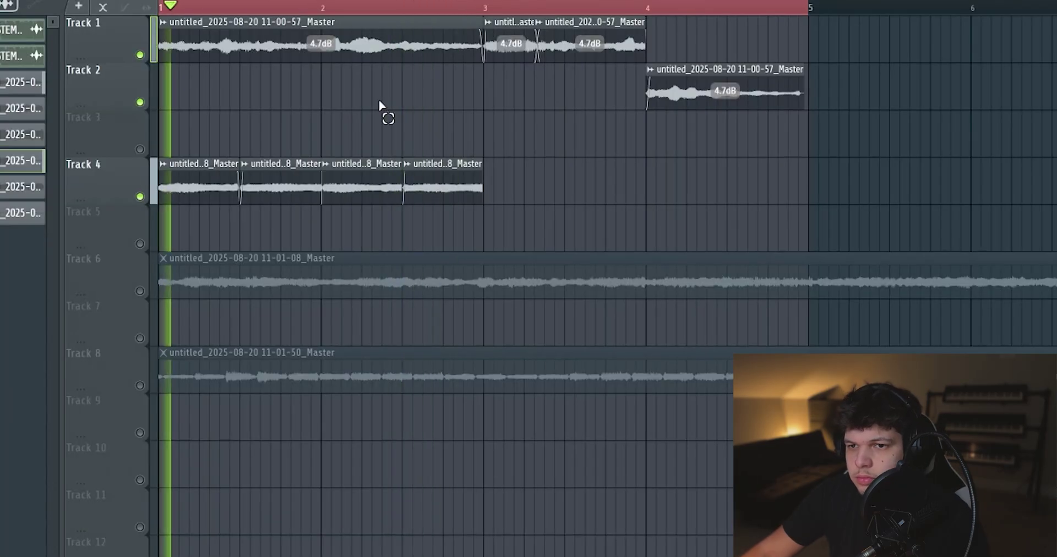
drag(524, 248, 165, 157)
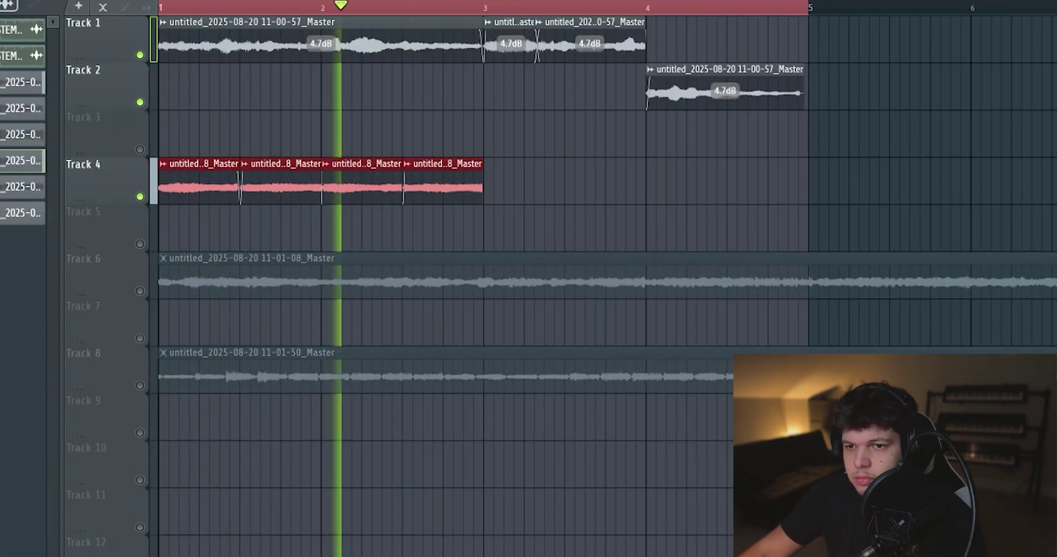
Step: Repeat the Track 4 chops through bars 3–5 and audition chop samples against the arrangement
key(ctrl+b)
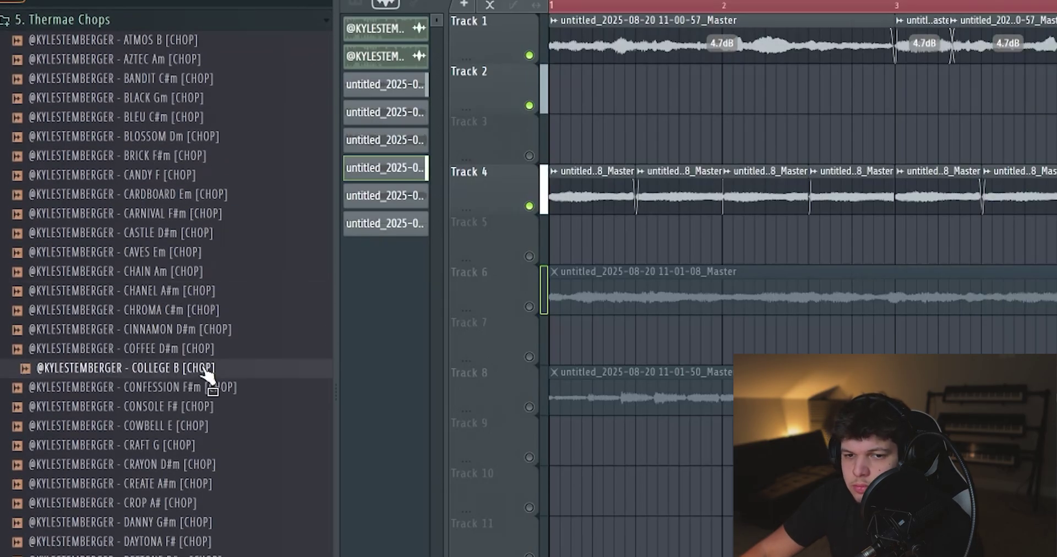
key(Down)
key(Down)
key(Down)
key(Down)
key(Down)
key(Down)
key(Down)
key(Down)
key(Down)
key(Down)
key(Down)
key(Down)
key(Down)
key(Down)
key(Down)
key(Down)
key(Down)
key(Down)
key(Down)
key(Down)
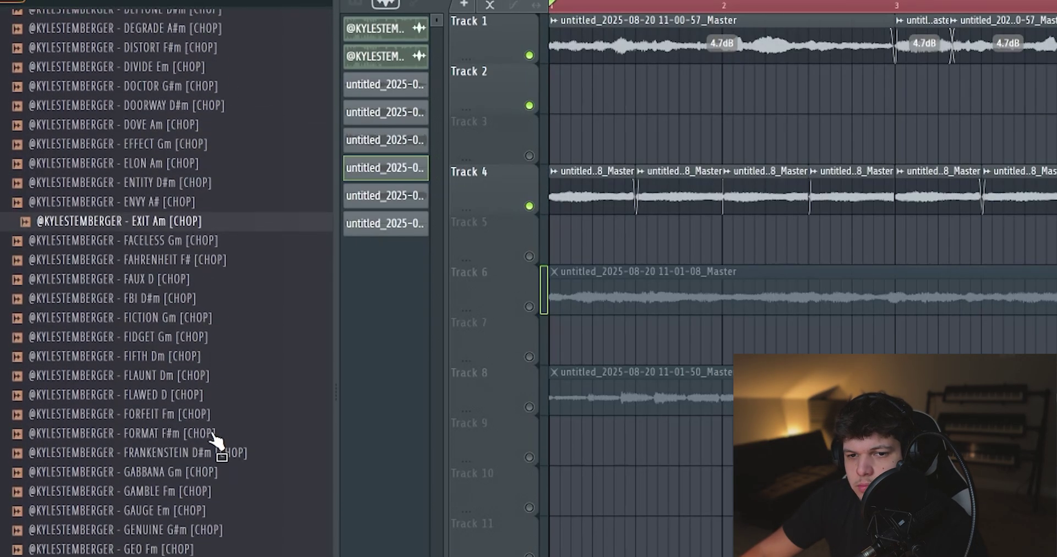
key(Down)
key(Down)
key(Down)
key(Down)
key(Down)
key(Down)
key(Down)
key(Down)
key(Down)
key(Down)
key(Down)
key(Down)
key(Down)
key(Down)
key(Down)
key(Down)
key(Down)
key(Down)
key(Down)
key(Down)
key(space)
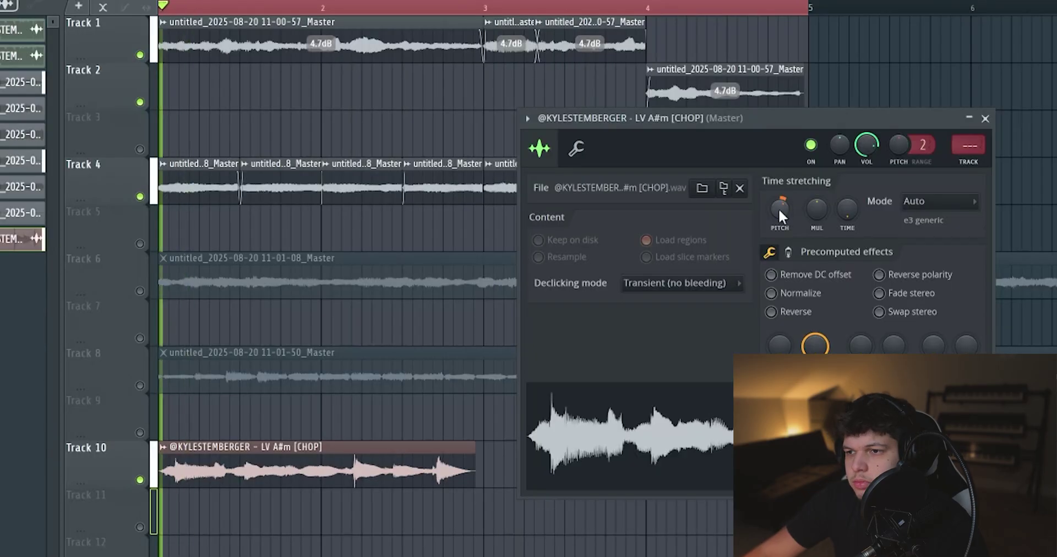
key(space)
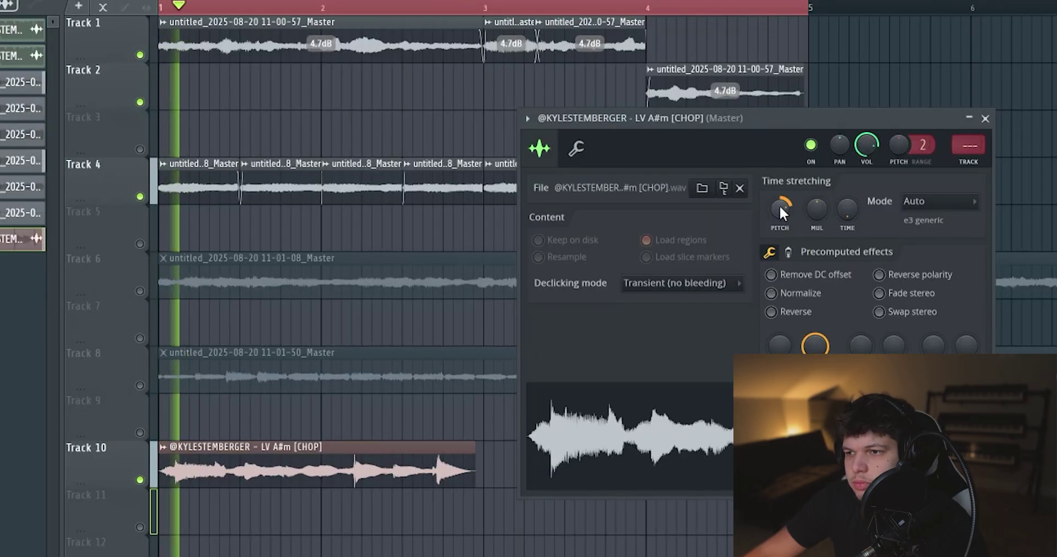
Step: Lower the LV A#m chop's volume and fine-tune its time-stretched length on Track 10
drag(858, 154, 834, 196)
drag(738, 138, 825, 40)
key(space)
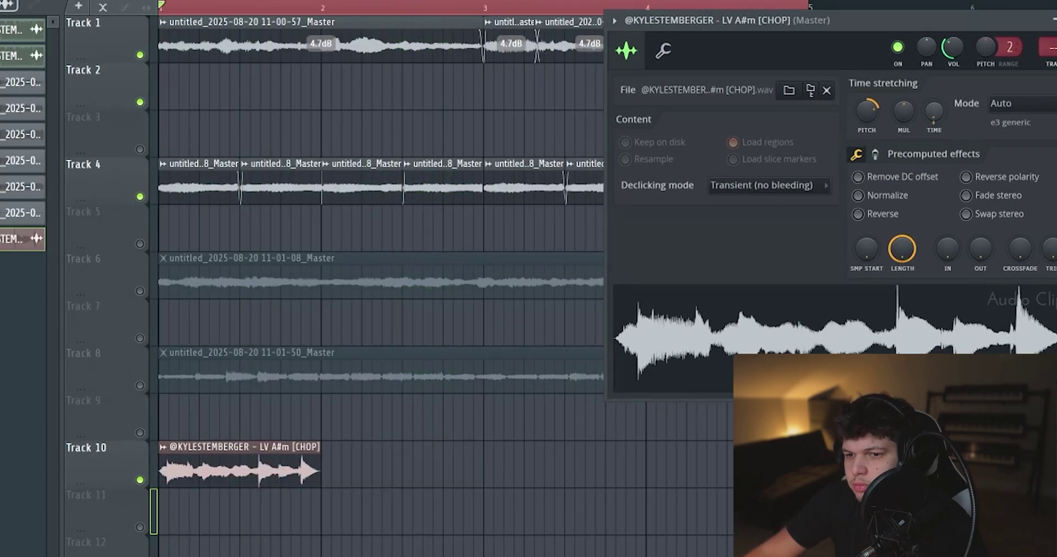
drag(936, 113, 944, 108)
key(space)
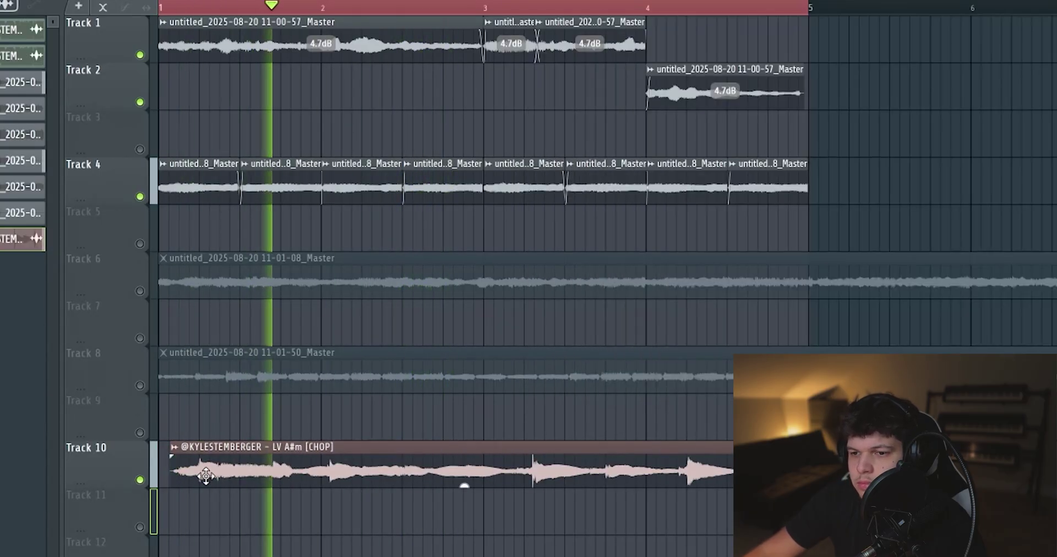
key(space)
double_click(228, 472)
drag(931, 102, 929, 106)
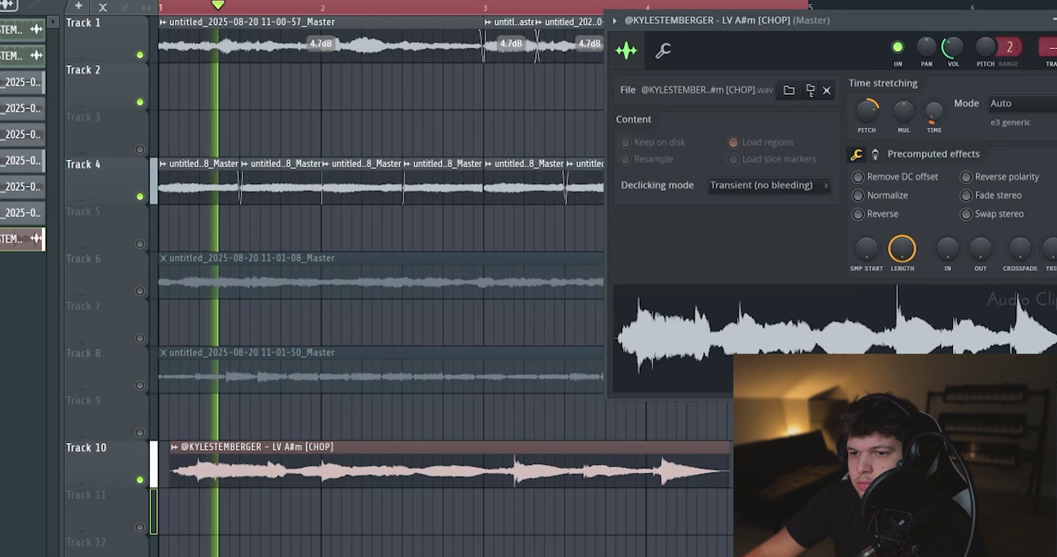
key(space)
key(space)
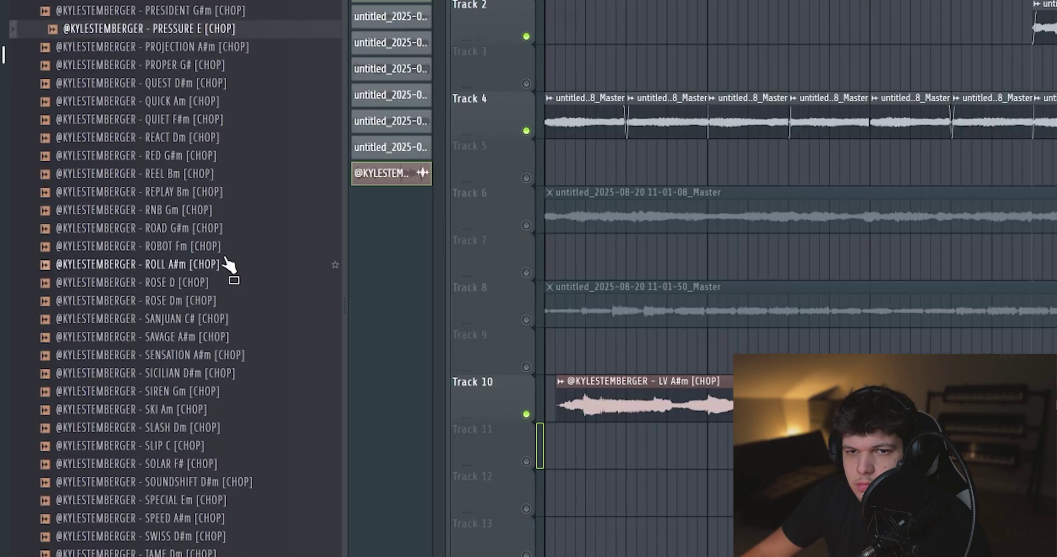
Step: Preview chops from ROLL A#m to SOLAR F# and place TOUR C#m on Track 11
click(212, 265)
click(224, 321)
click(229, 373)
click(236, 446)
click(237, 464)
scroll(232, 473, down, 3)
click(231, 469)
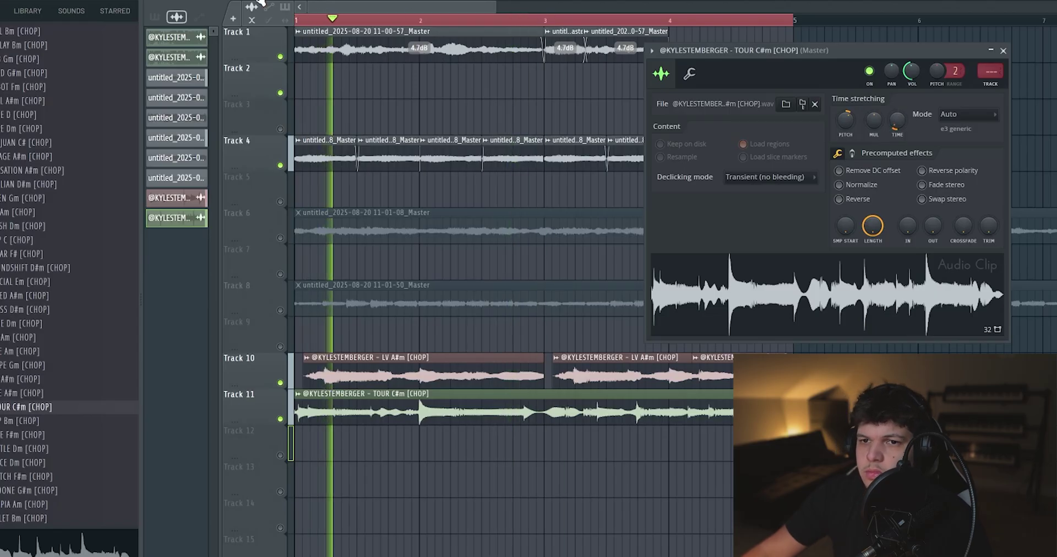
key(Escape)
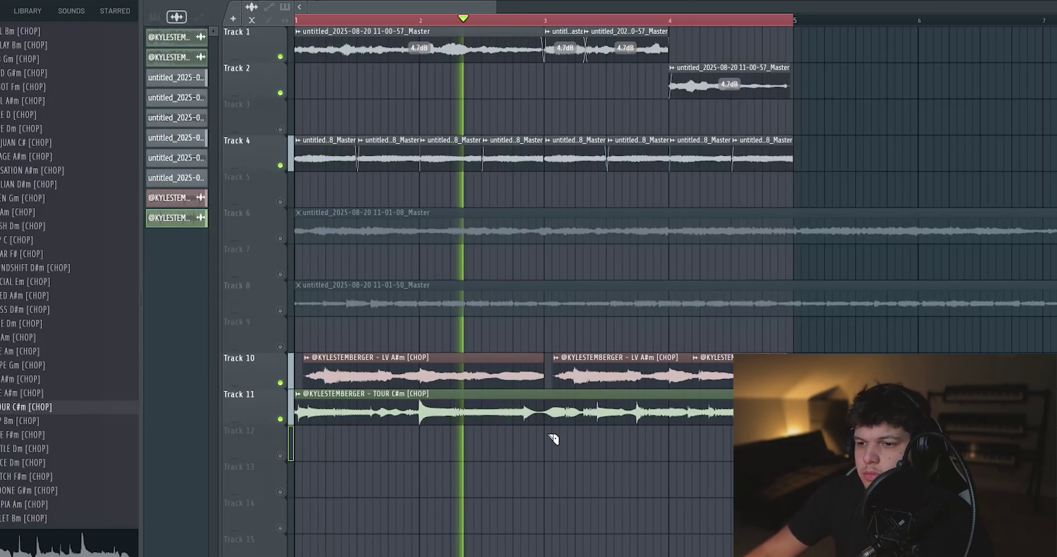
Step: Trim the first TOUR C#m clip to end at bar 2 and solo Track 1 with Track 2
key(space)
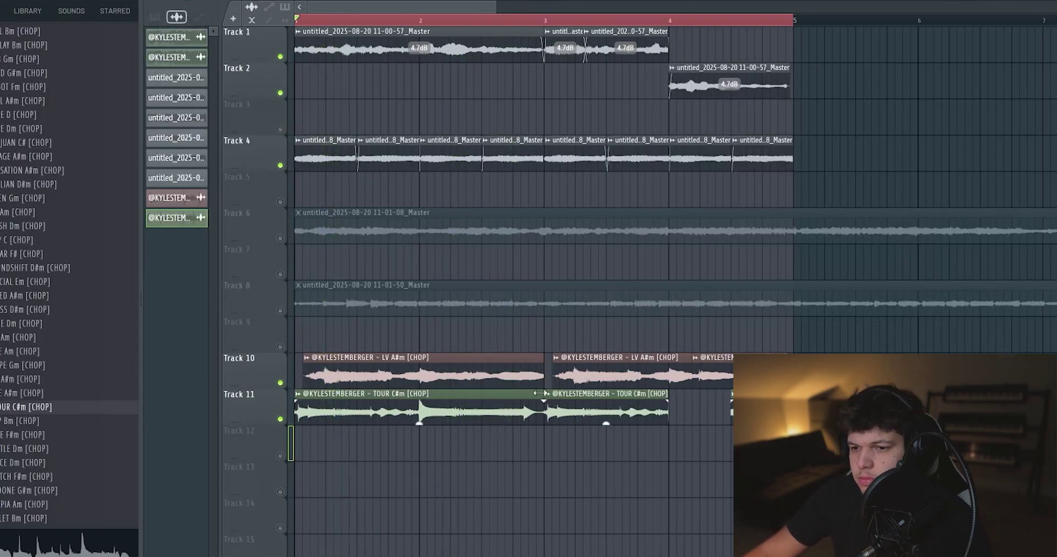
key(space)
drag(540, 398, 414, 398)
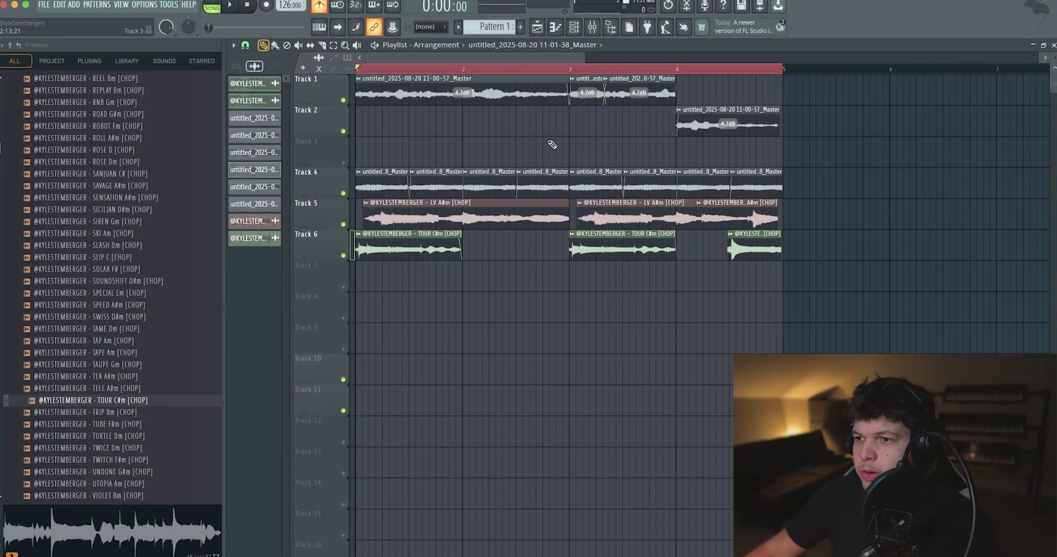
right_click(343, 101)
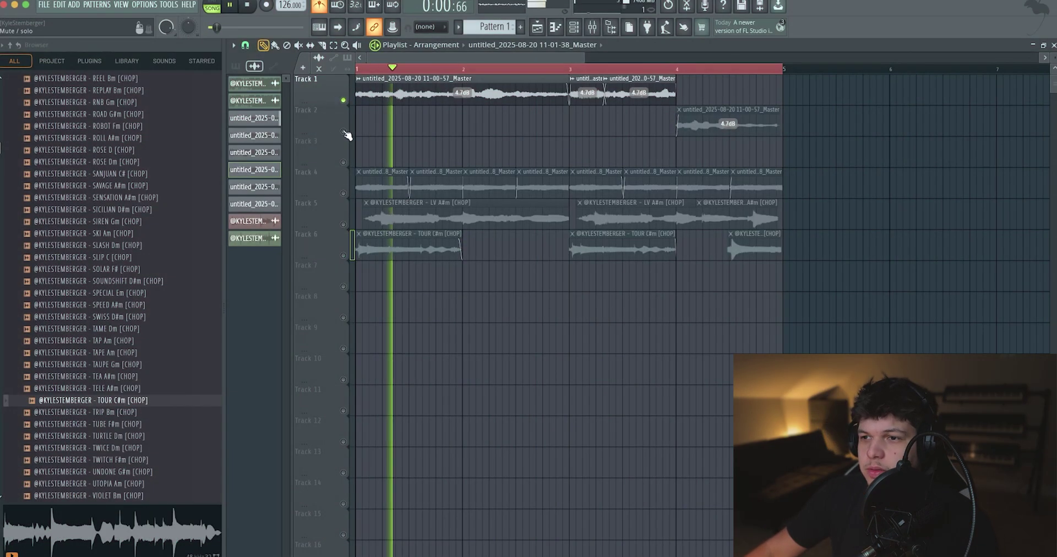
click(344, 132)
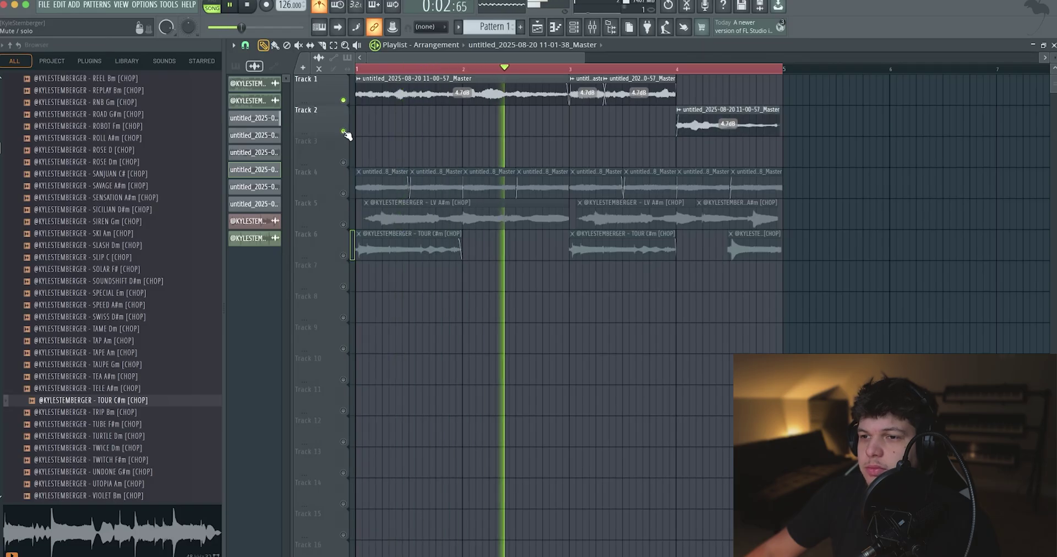
key(space)
Step: Solo Track 4, then bring Tracks 1 and 2 back into the playback
ctrl+click(344, 193)
key(space)
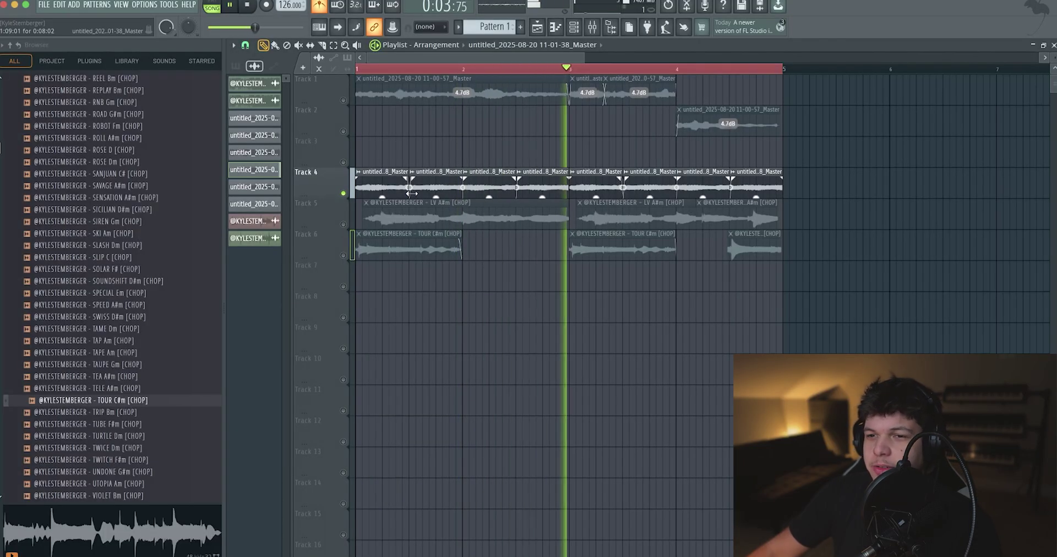
key(space)
click(344, 100)
key(space)
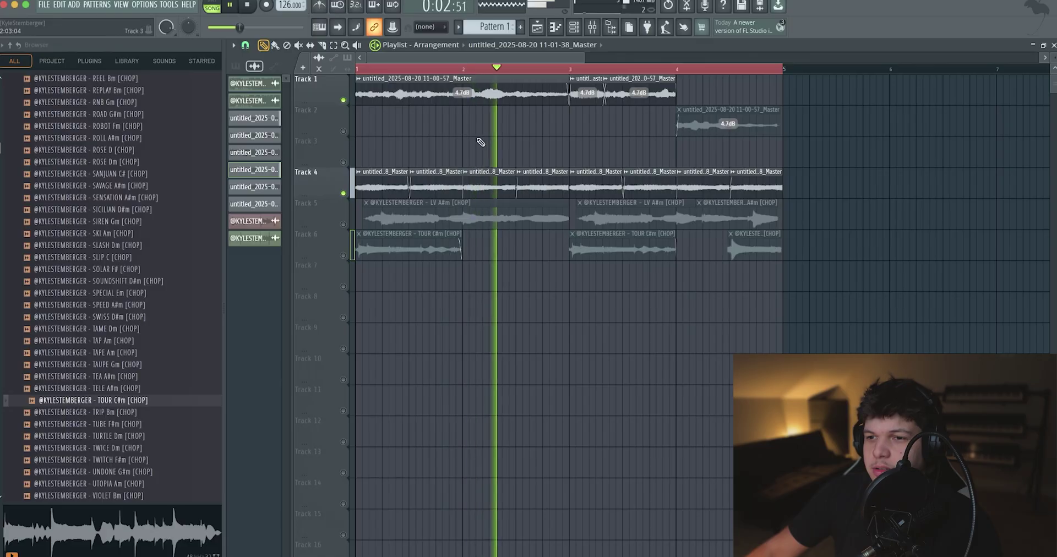
click(344, 131)
key(space)
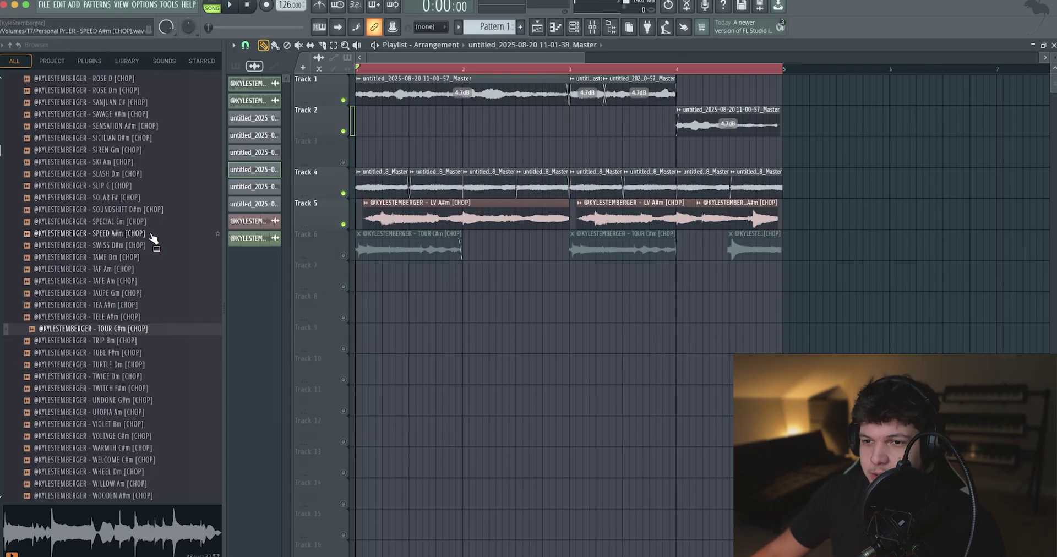
Step: Preview more chop samples from the browser and play the arrangement through
scroll(153, 238, up, 15)
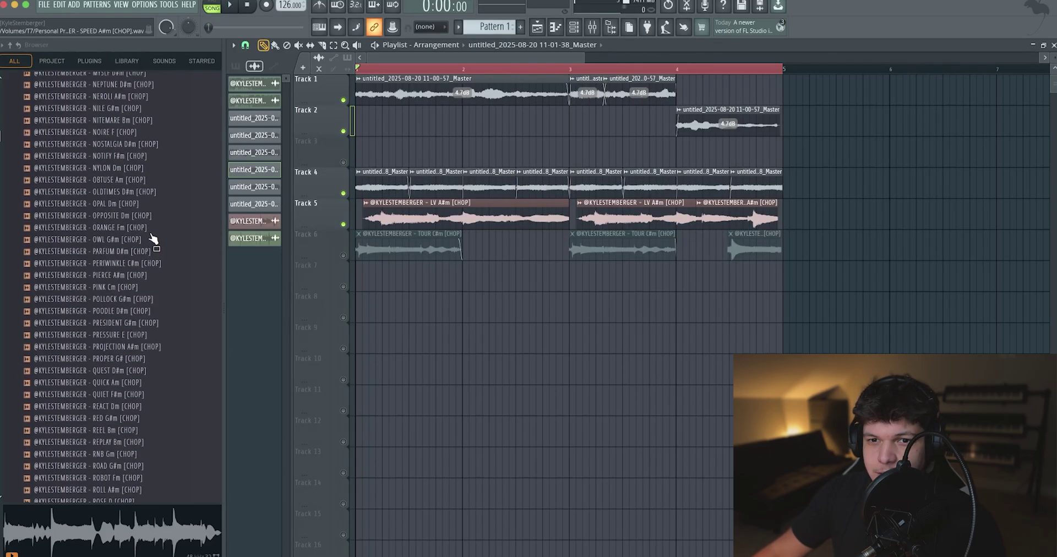
scroll(153, 237, up, 1)
click(153, 238)
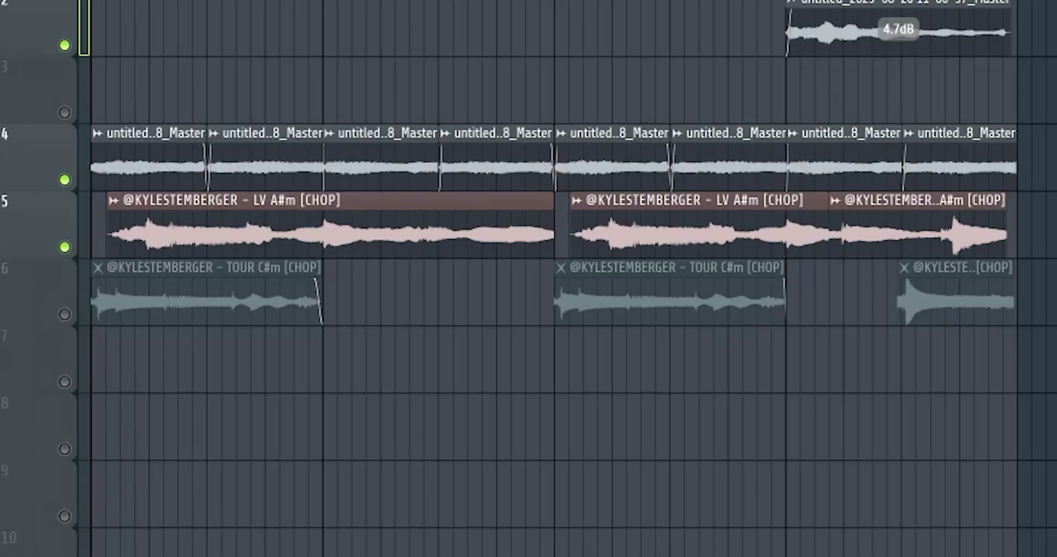
key(space)
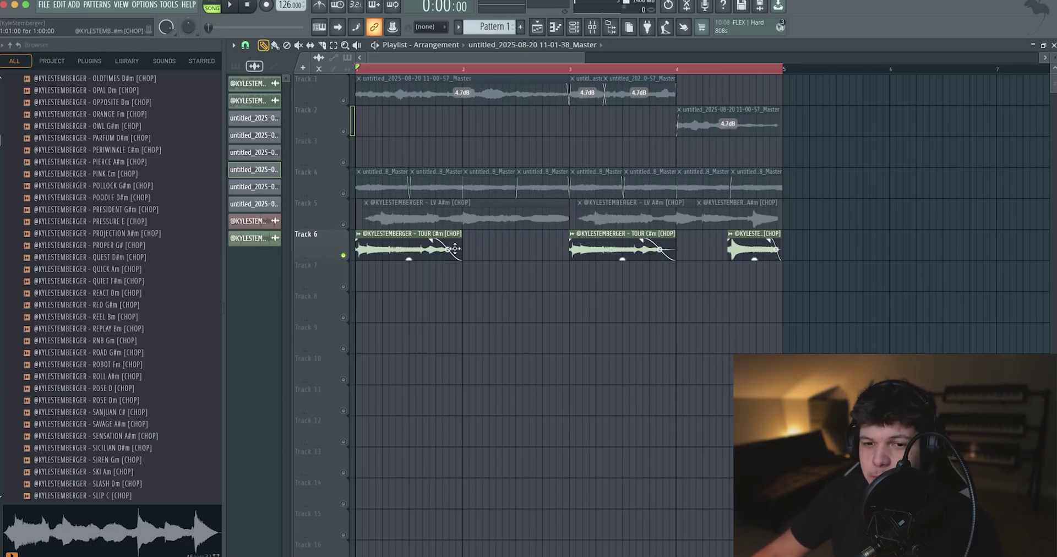
scroll(192, 308, down, 10)
click(139, 426)
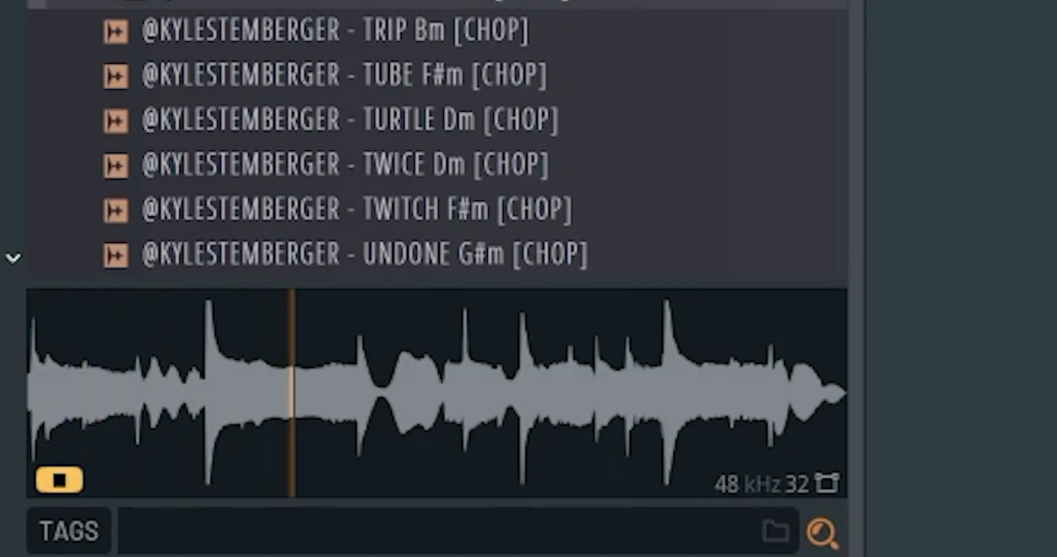
key(space)
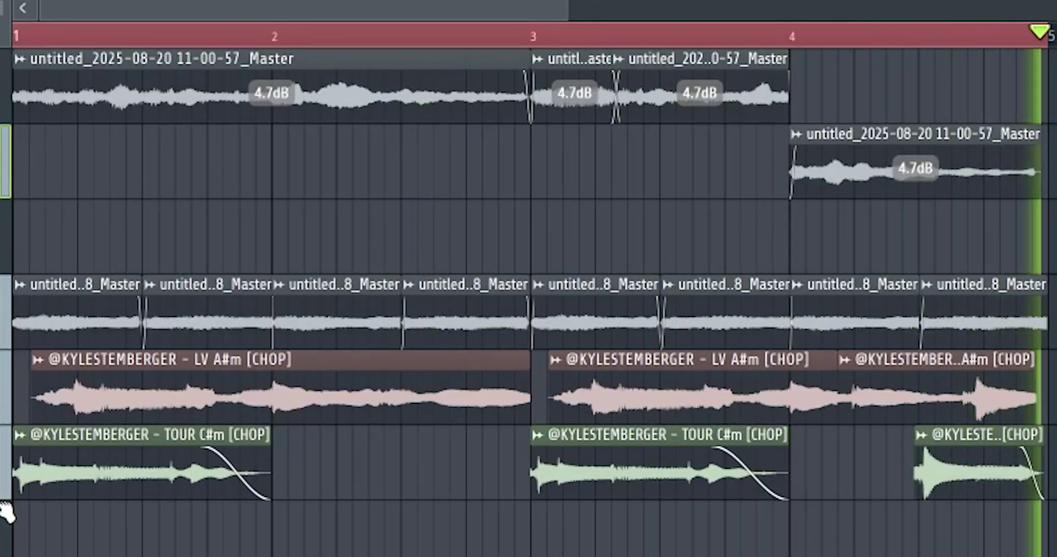
key(space)
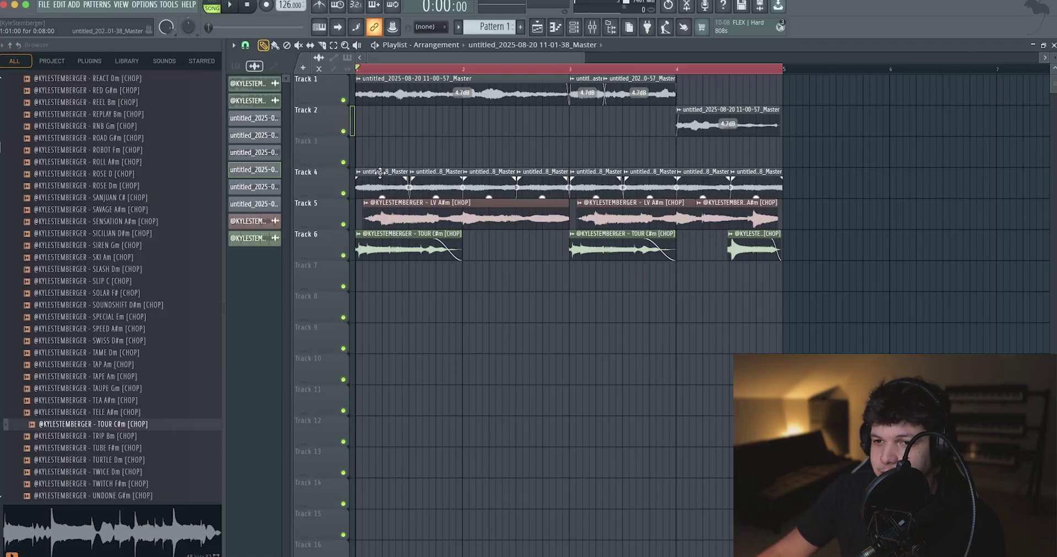
Step: Select the clips, including ACCENT on Track 14, and purge unused audio clips via Tools > Macros
key(ctrl+a)
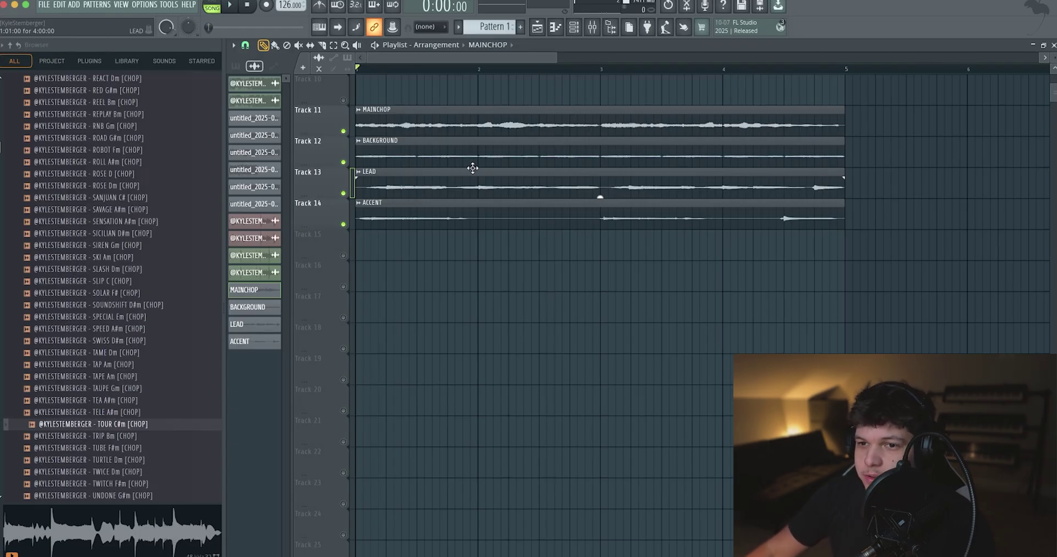
drag(543, 224, 482, 224)
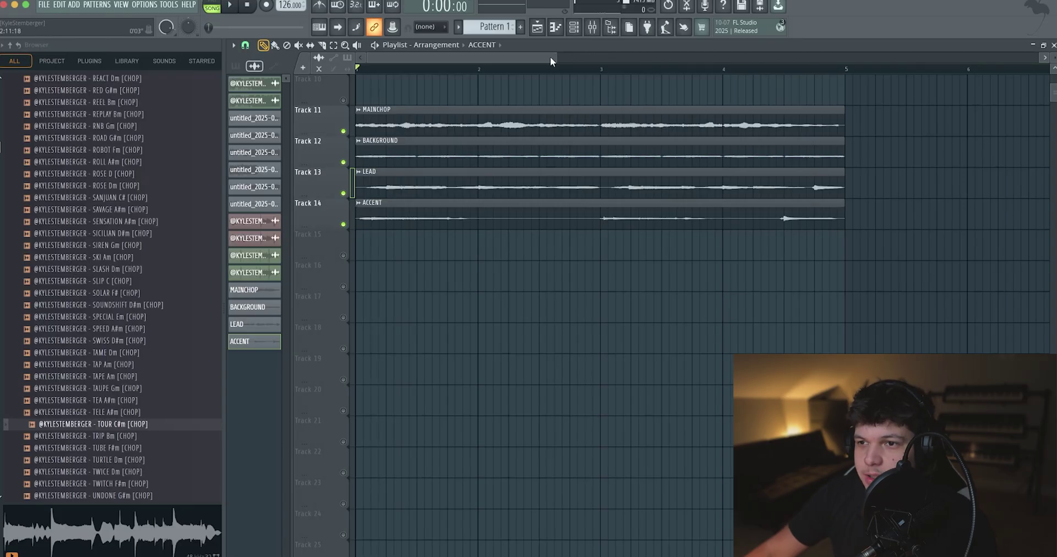
scroll(551, 56, up, 5)
click(169, 5)
mouse_move(173, 46)
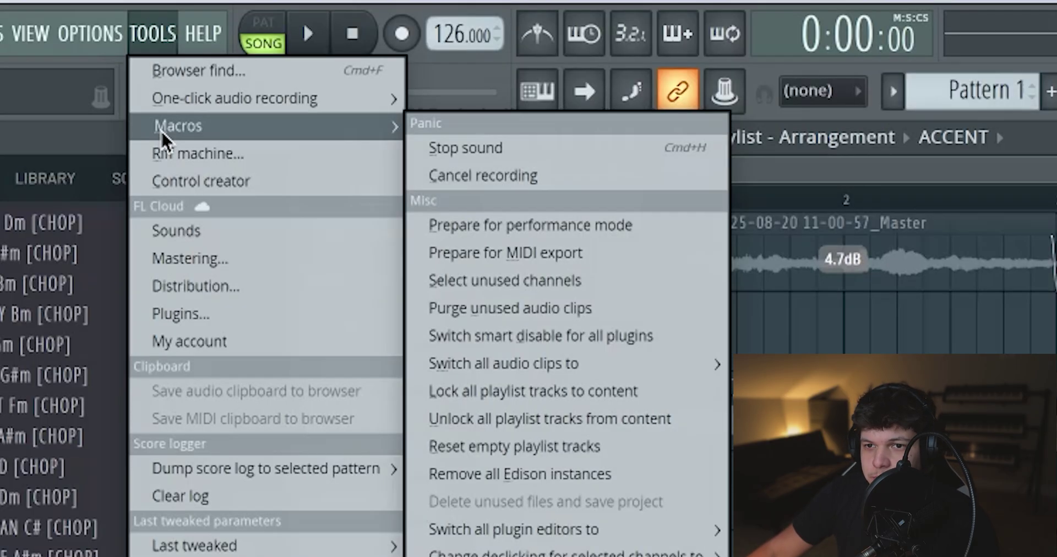
click(577, 311)
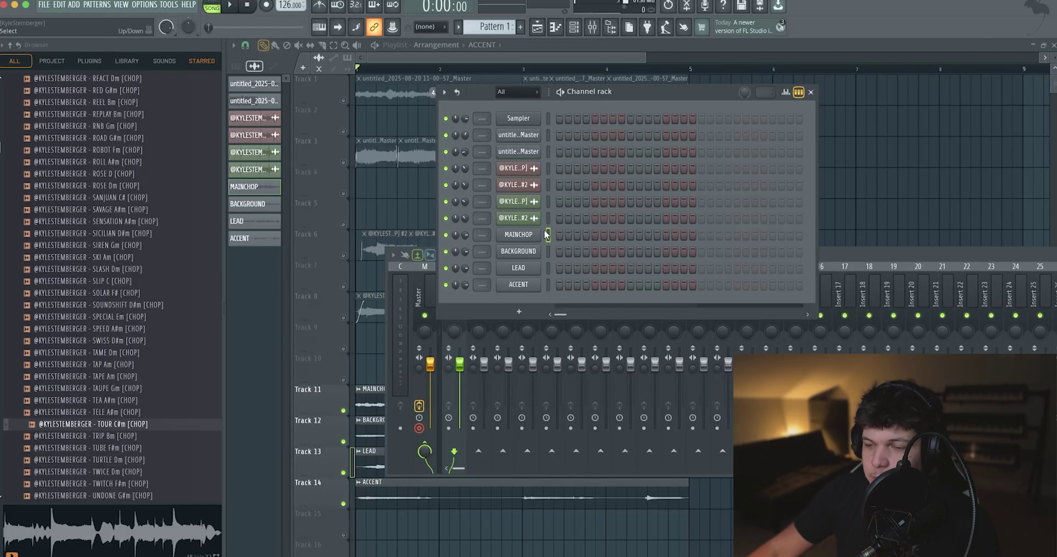
Step: Route the four stems to mixer inserts, then give BACKGROUND a 176 Hz low cut and widened band-4 cut
drag(547, 233, 548, 283)
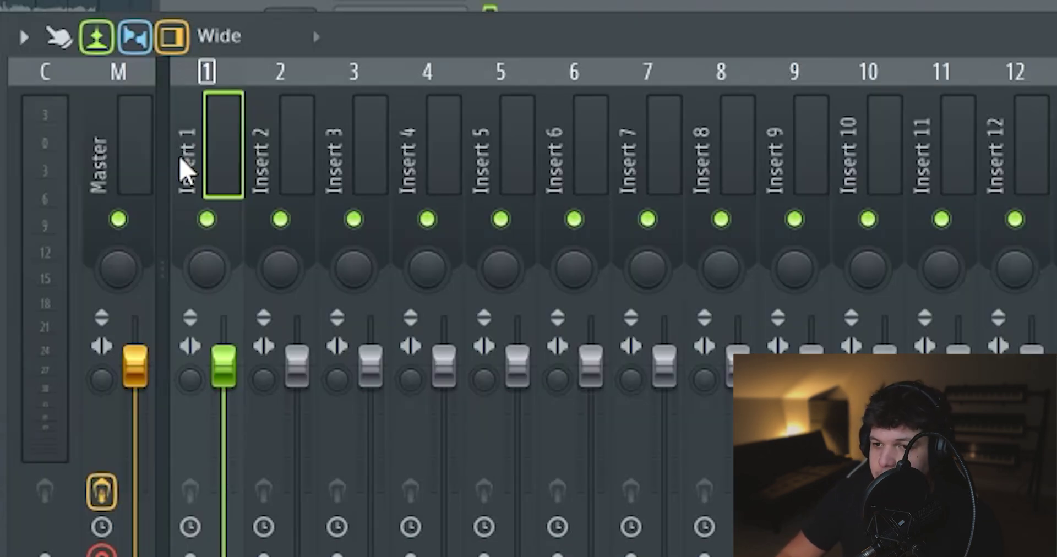
key(ctrl+shift+l)
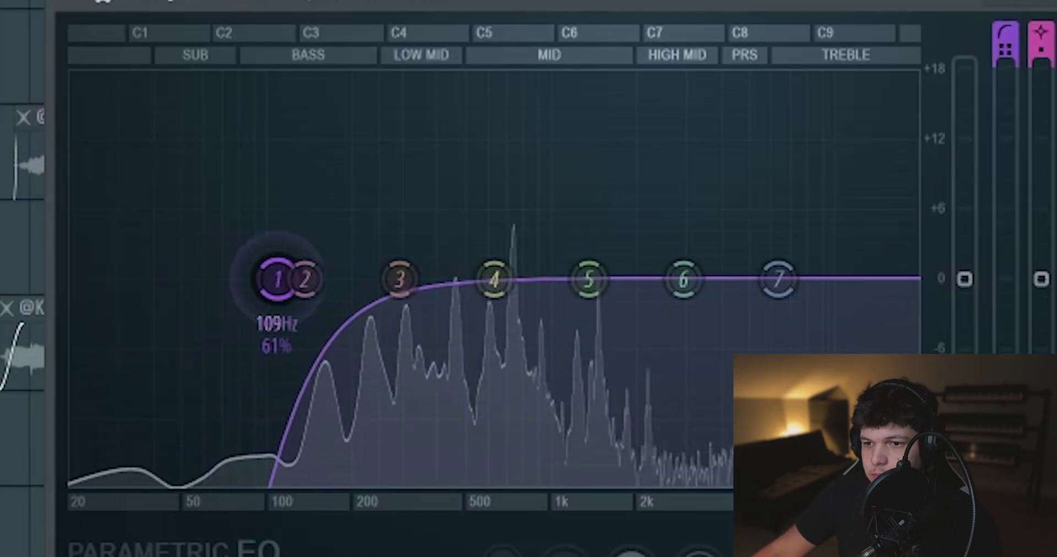
drag(279, 279, 338, 279)
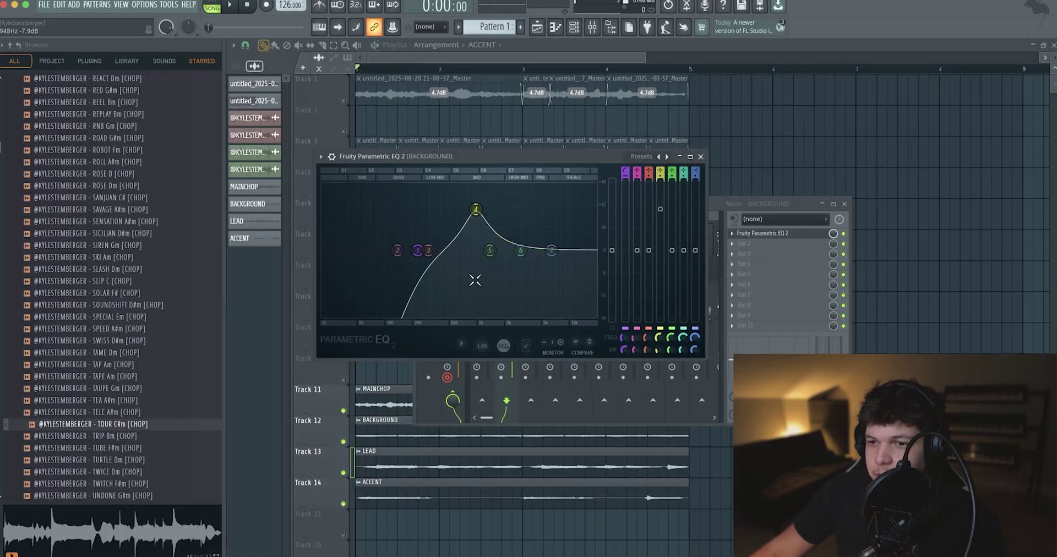
drag(658, 350, 658, 337)
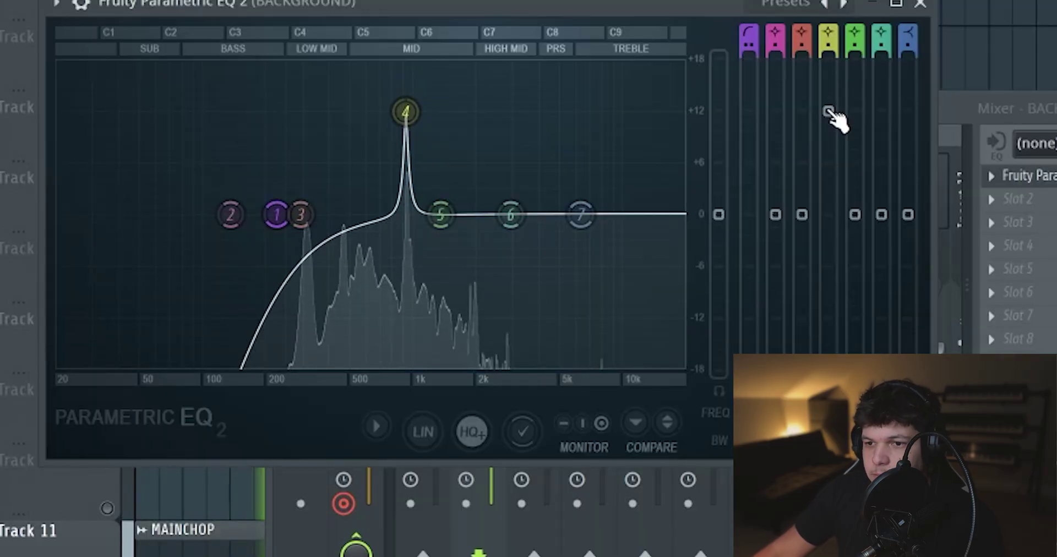
drag(475, 210, 474, 281)
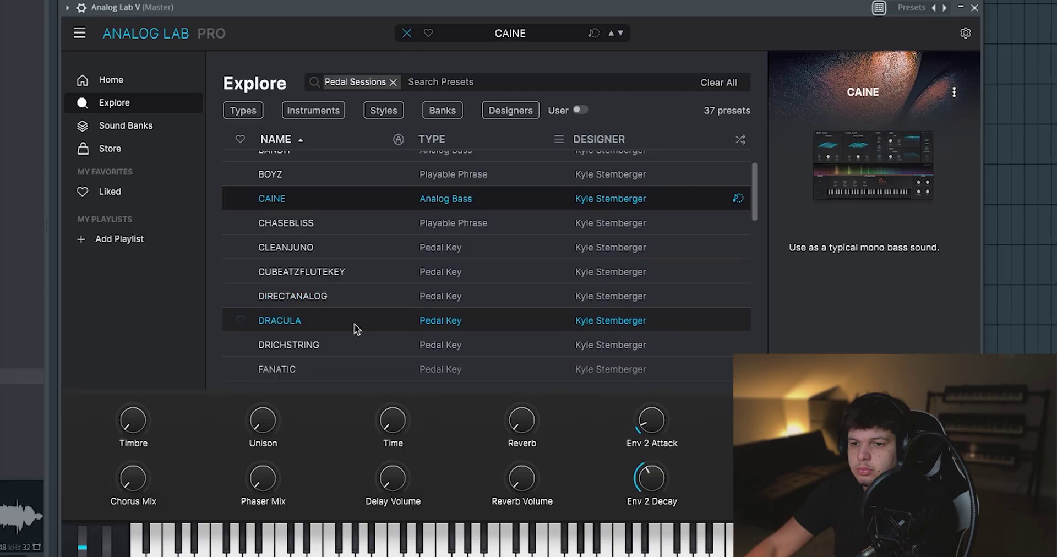
Step: Load the GLIDE bass preset, delete the D#3 and second D#4 notes, and lengthen the first D#4 to bar 3
scroll(354, 326, down, 6)
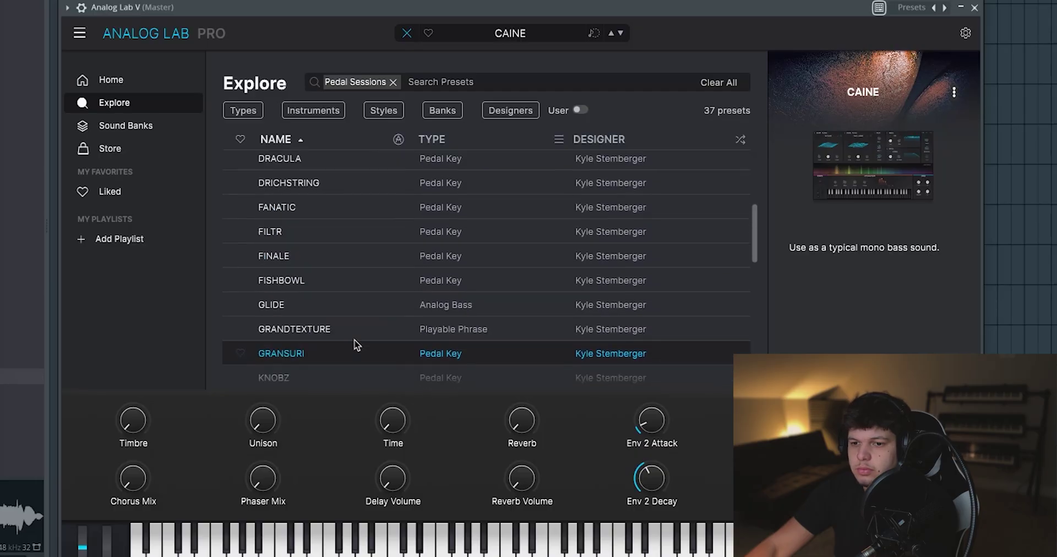
click(347, 302)
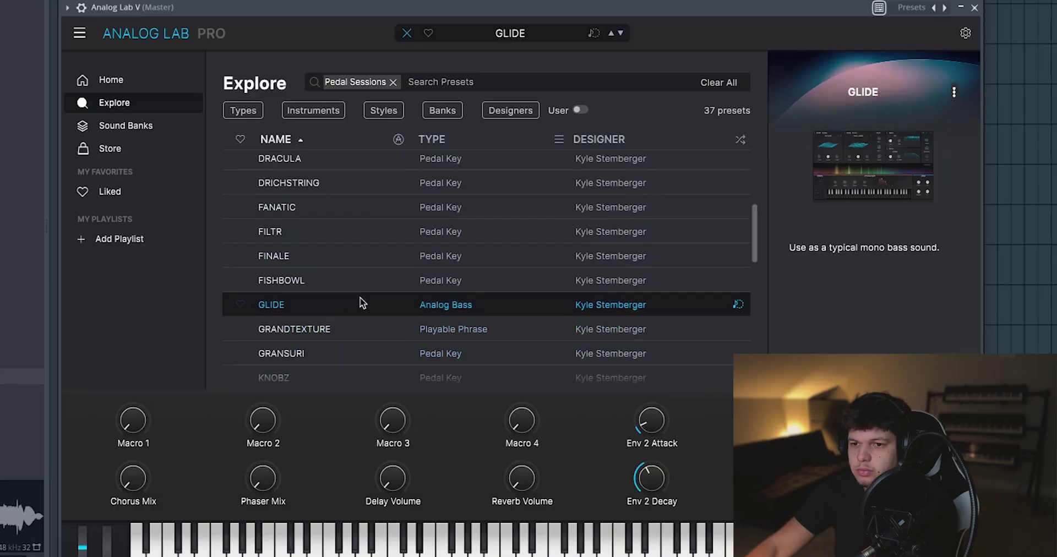
scroll(362, 302, up, 6)
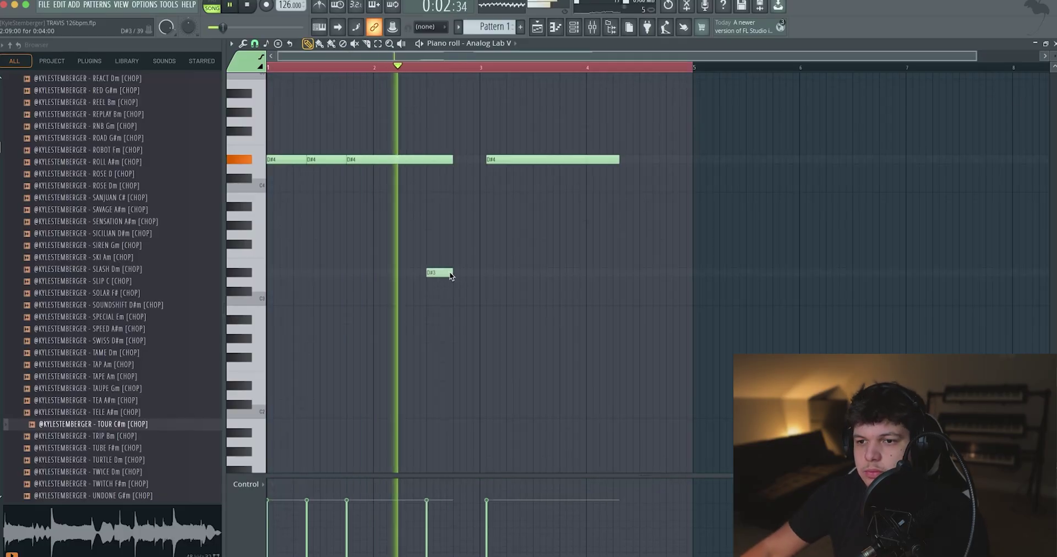
right_click(450, 274)
right_click(499, 159)
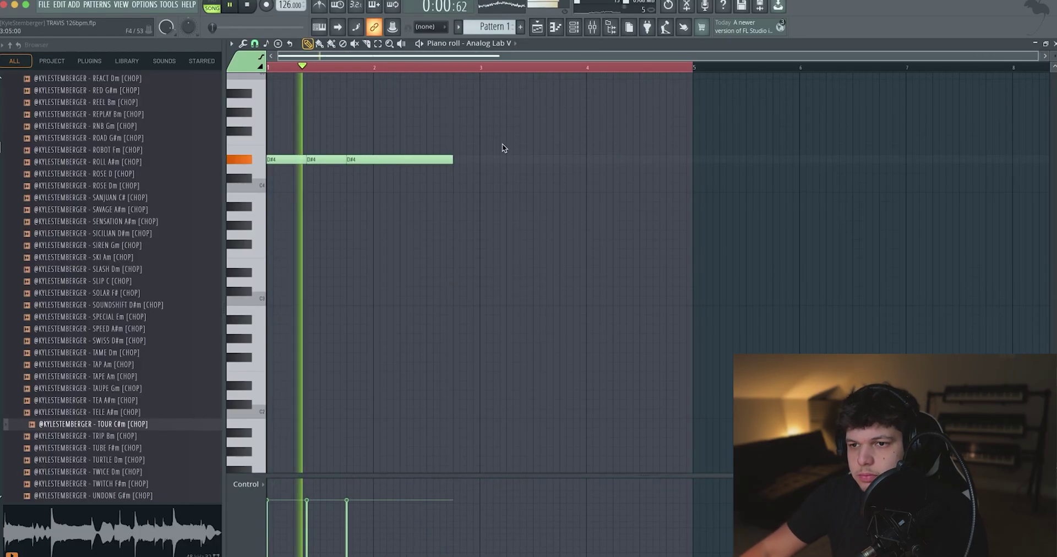
drag(452, 160, 480, 165)
Step: Duplicate the D#4 notes into bars 3–5, remove a stray low note, shorten the last D#4, and add a short low note
super+click(382, 67)
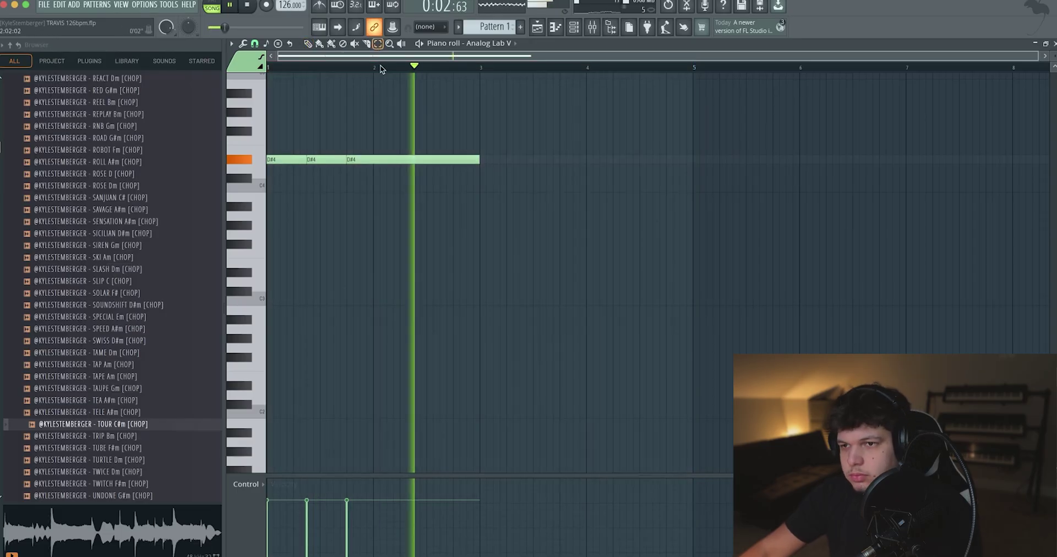
key(super+b)
key(p)
click(668, 184)
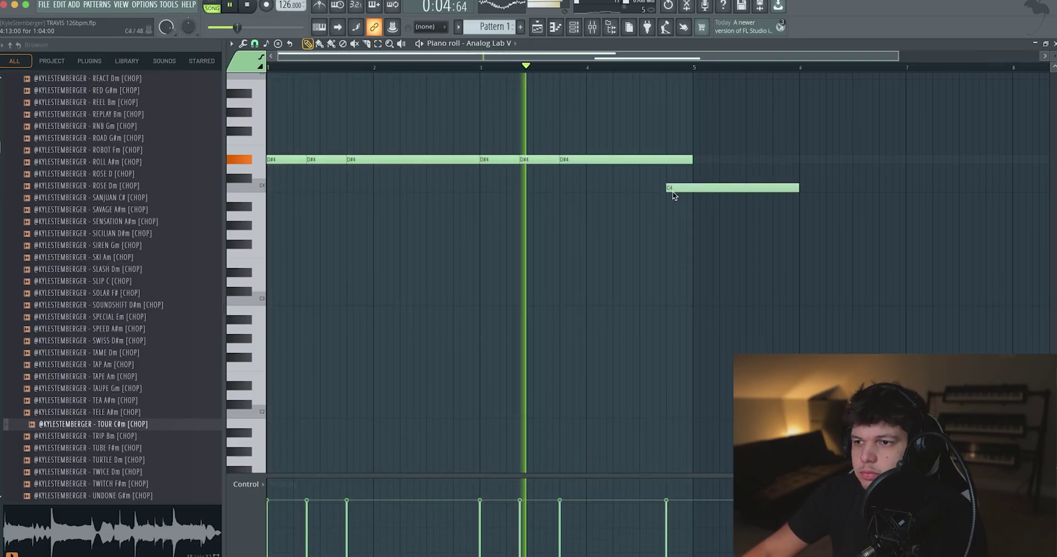
right_click(678, 184)
drag(692, 160, 630, 166)
click(661, 263)
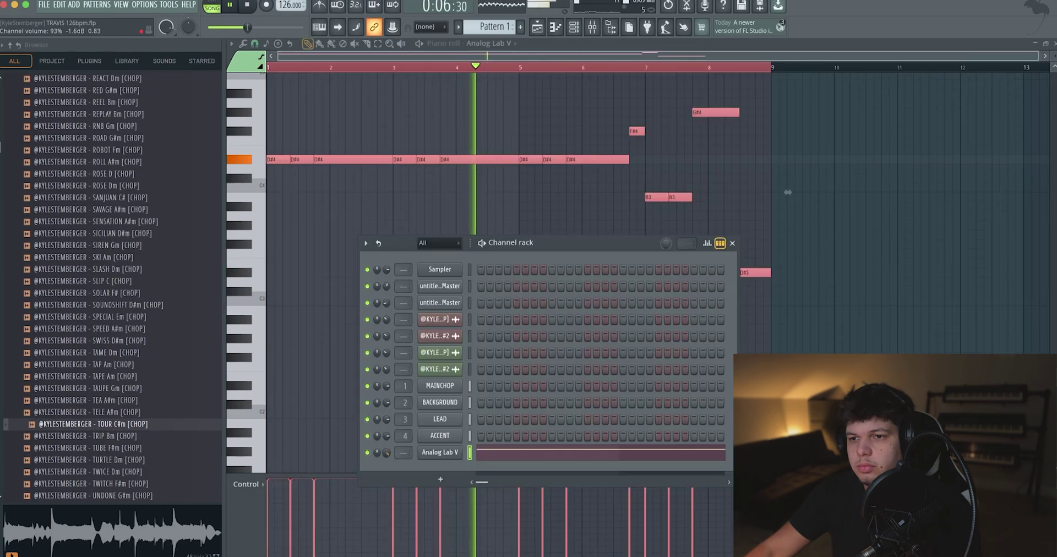
Step: Raise the channel volume to 97%, delete the G#4, add a B3 near bar 7.75, and raise the low D#3
drag(387, 454, 387, 448)
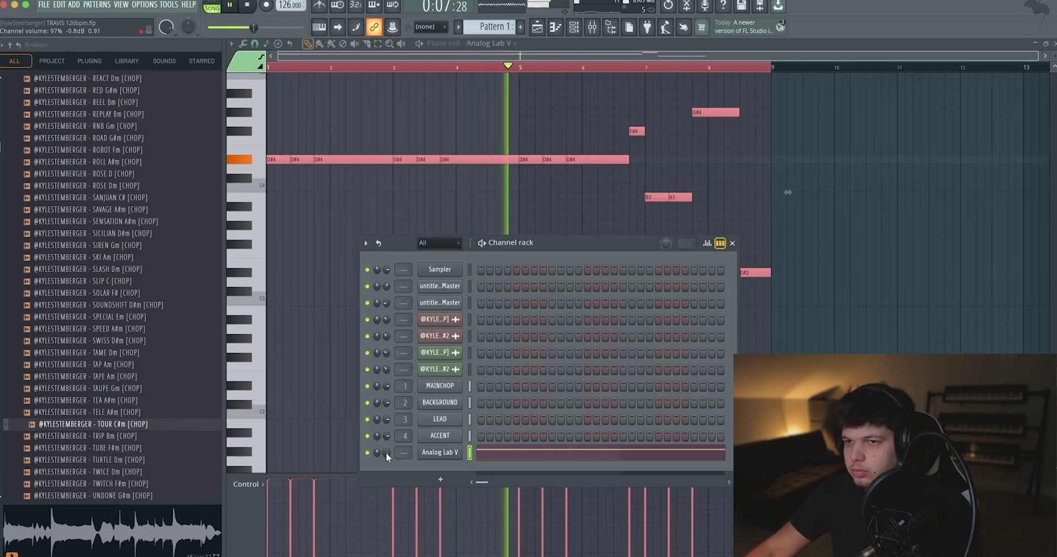
scroll(386, 453, up, 2)
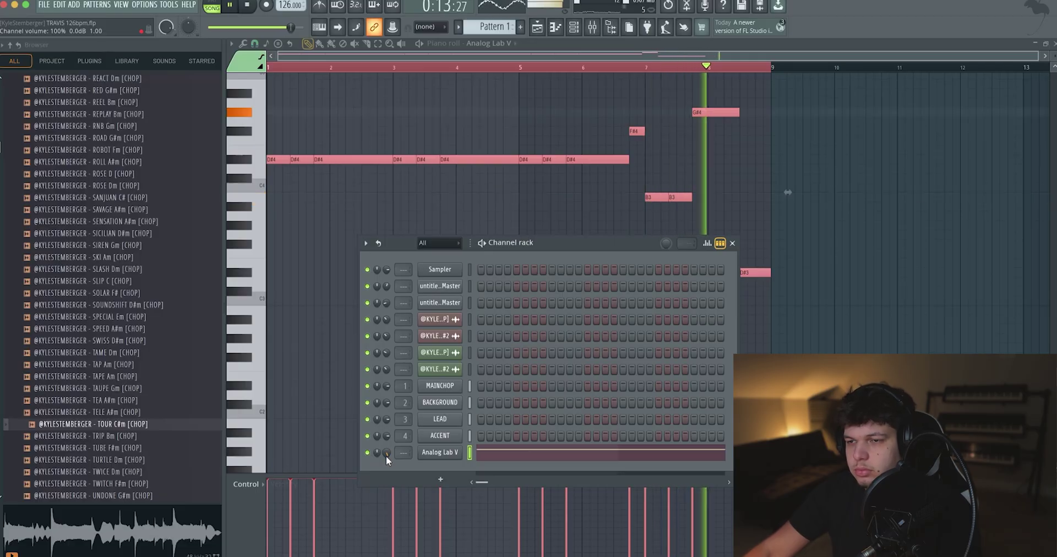
click(633, 67)
right_click(707, 113)
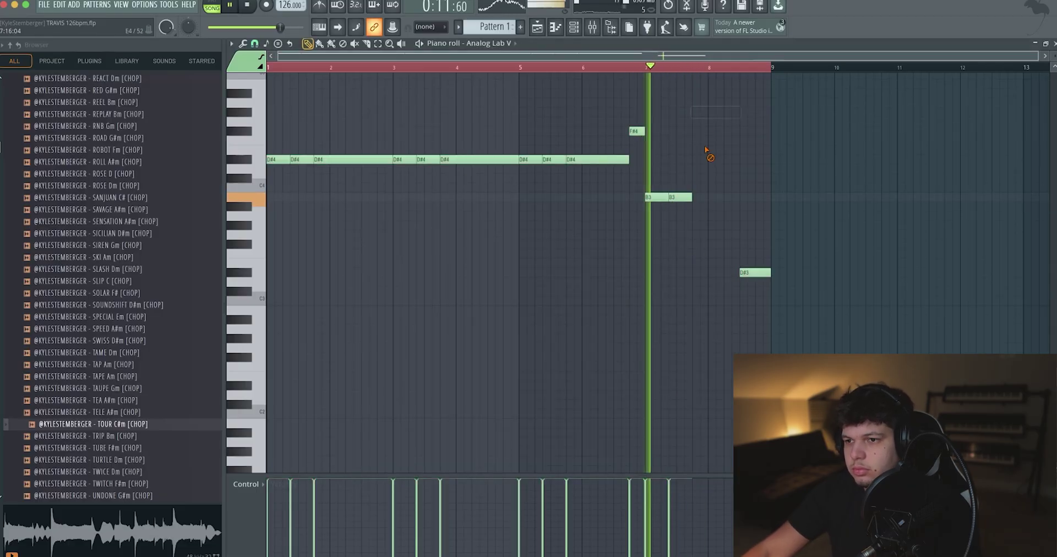
click(696, 197)
drag(745, 273, 743, 220)
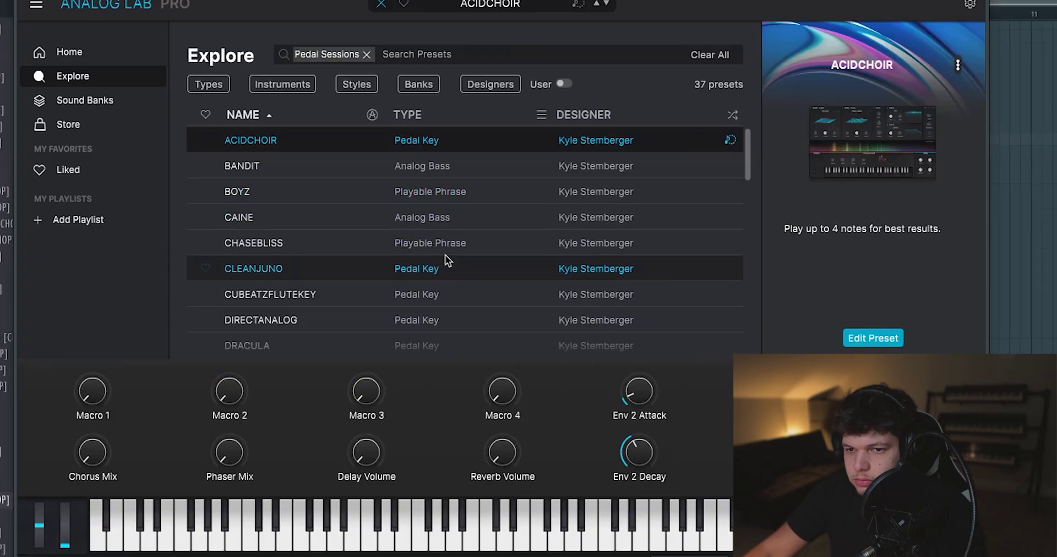
Step: Load the FISHBOWL preset and draw A#5 and F#5 notes stretched to bar 5
scroll(466, 249, down, 3)
scroll(455, 269, down, 3)
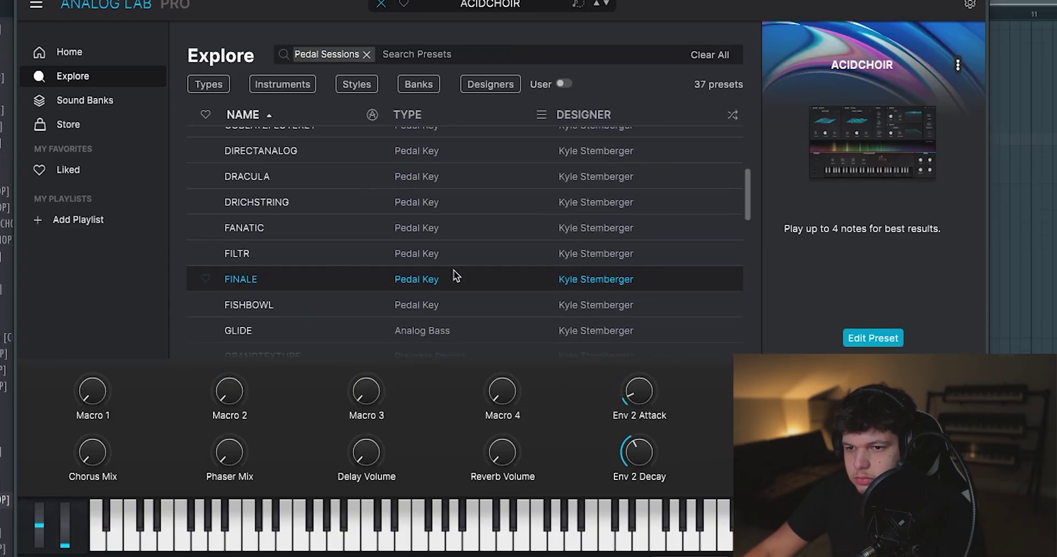
click(455, 306)
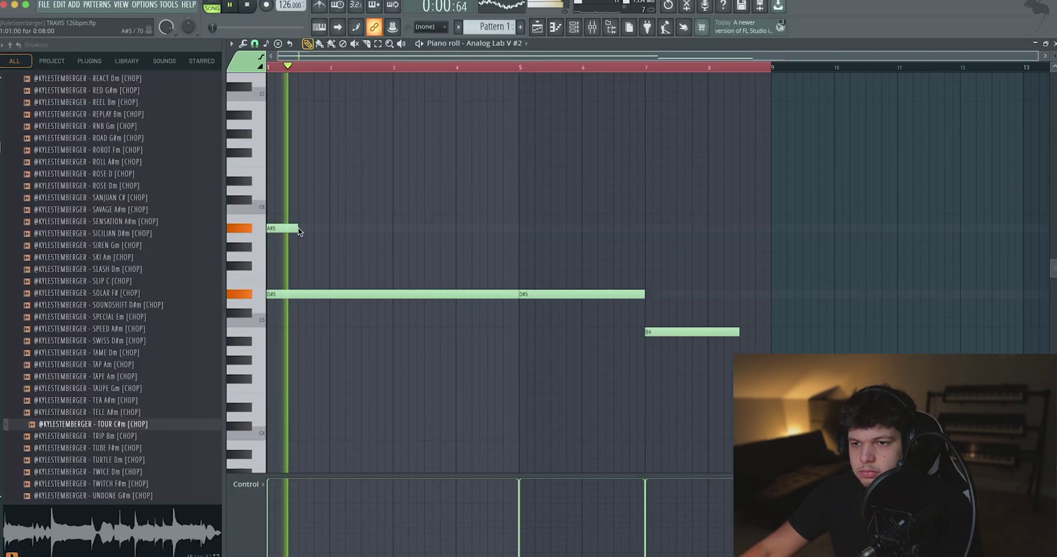
drag(298, 228, 511, 228)
click(269, 266)
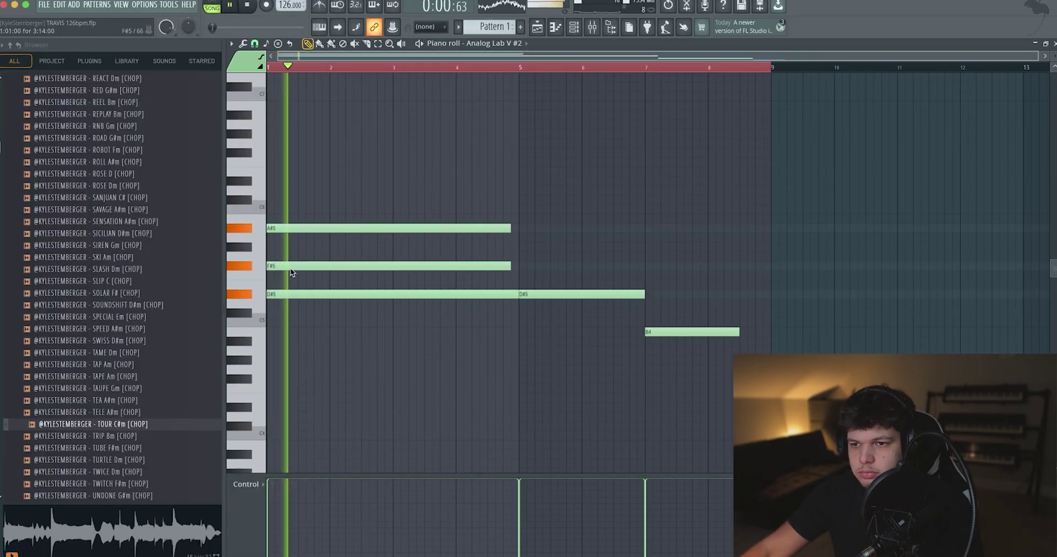
drag(510, 266, 519, 265)
drag(511, 228, 519, 228)
Step: Add F#5 and A#5 notes over bars 5–9 and place a D#5 beside B4 and G#4
click(522, 266)
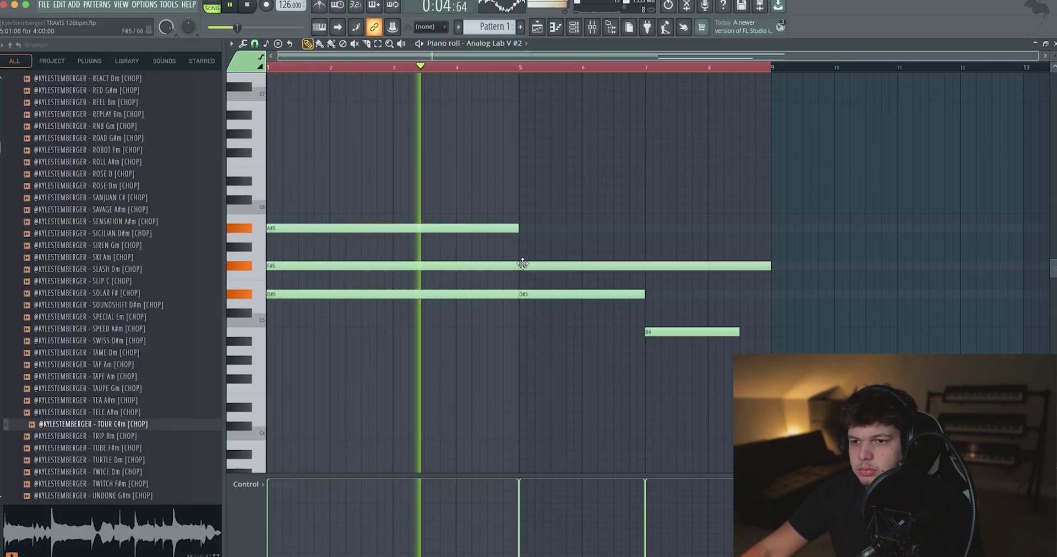
click(521, 228)
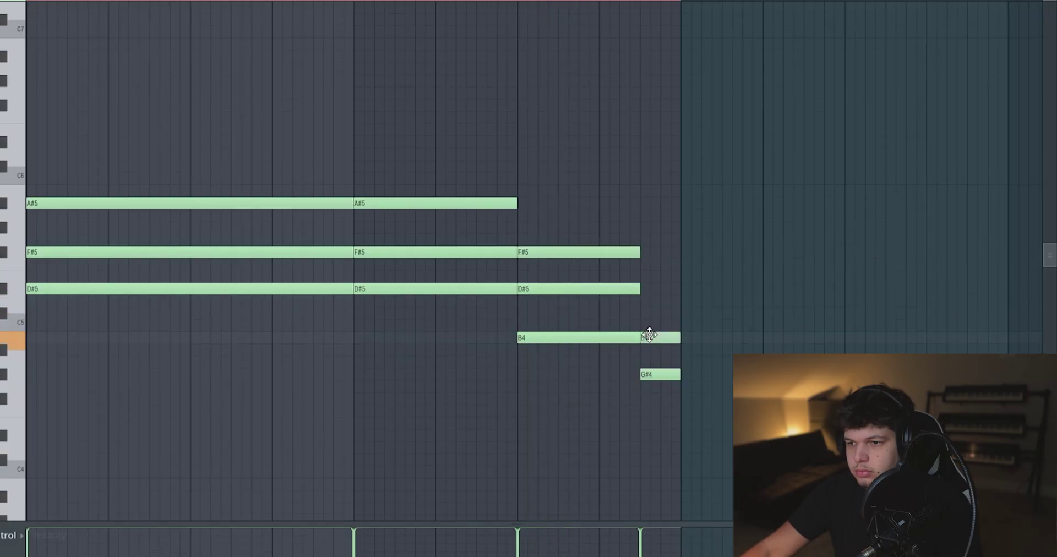
mouse_move(646, 287)
mouse_down()
mouse_move(660, 288)
mouse_move(647, 288)
mouse_up()
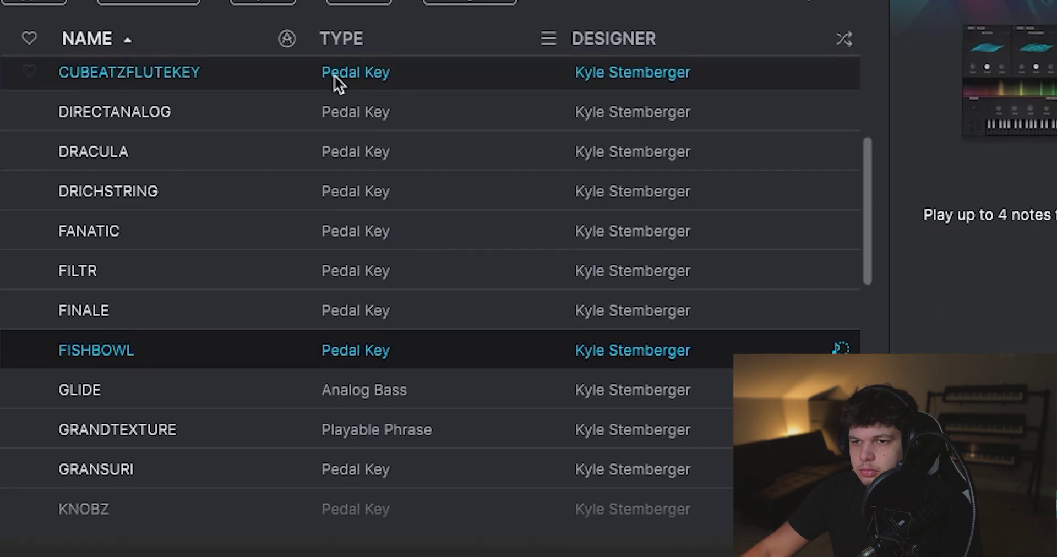
Step: Switch to the CUBEATZFLUTEKEY preset, close the plugin, and lower the channel volume to 34%
click(334, 75)
scroll(405, 187, up, 6)
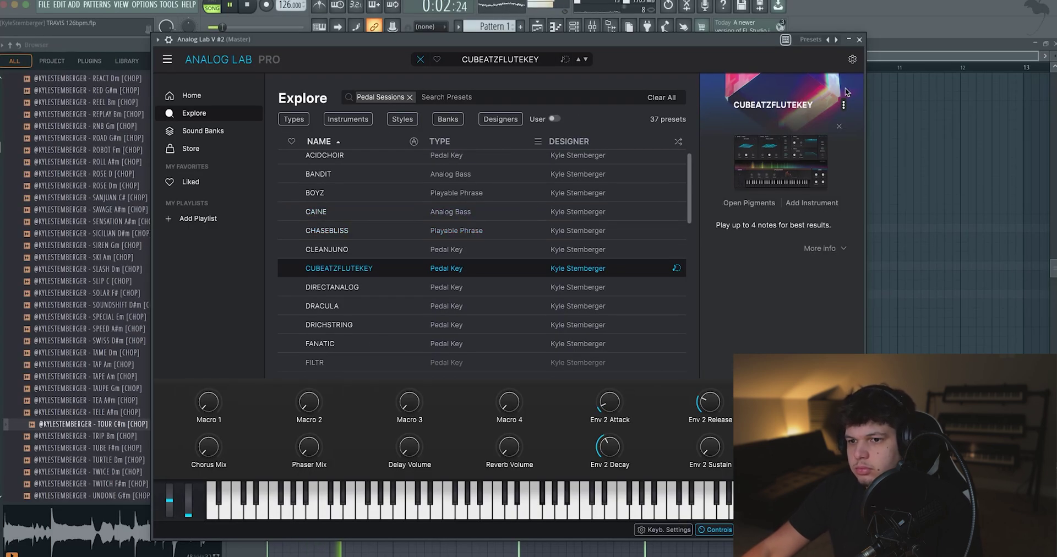
click(859, 40)
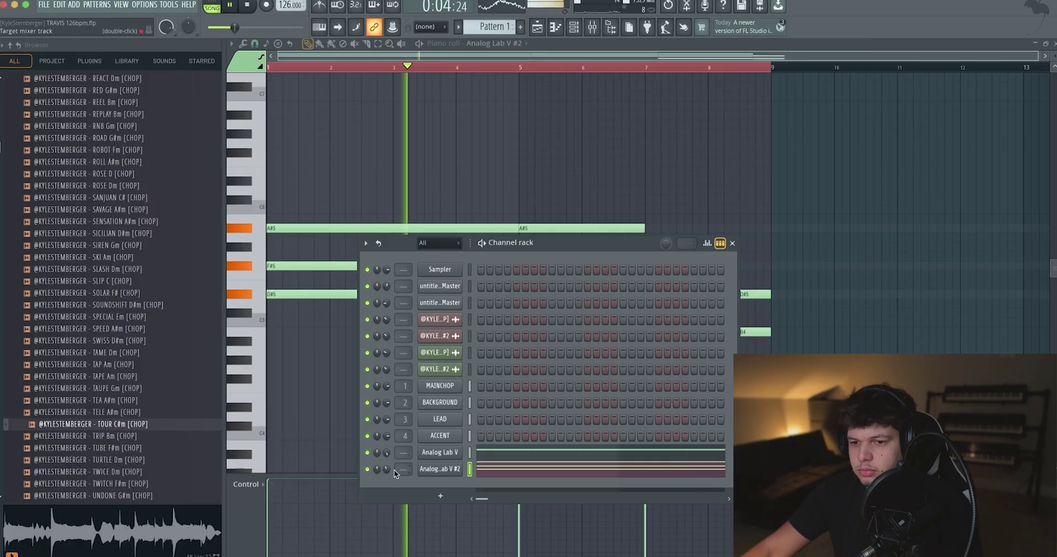
drag(388, 468, 389, 467)
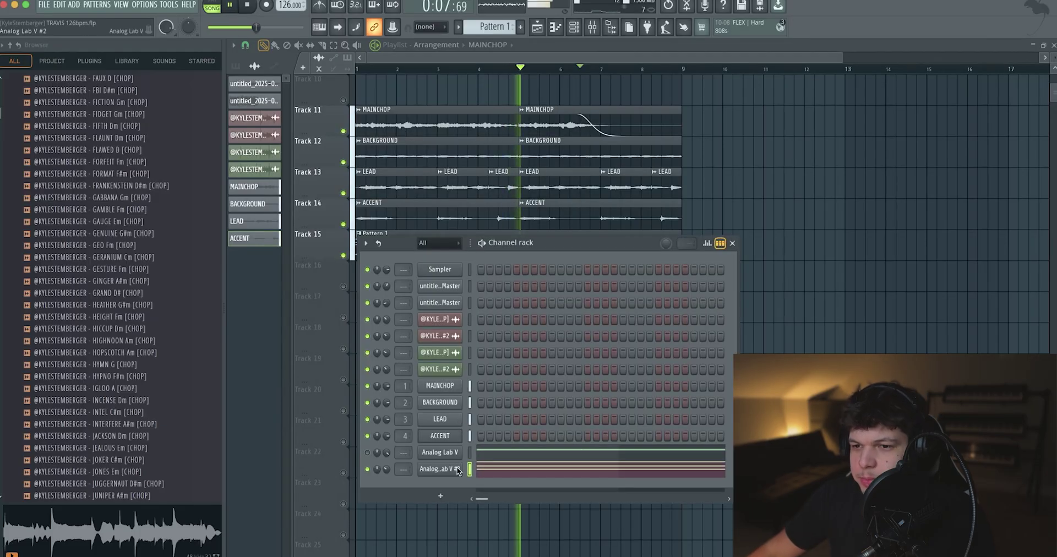
Step: Copy the Analog Lab V #2 chord notes and paste them into the Keyscape channel
click(458, 473)
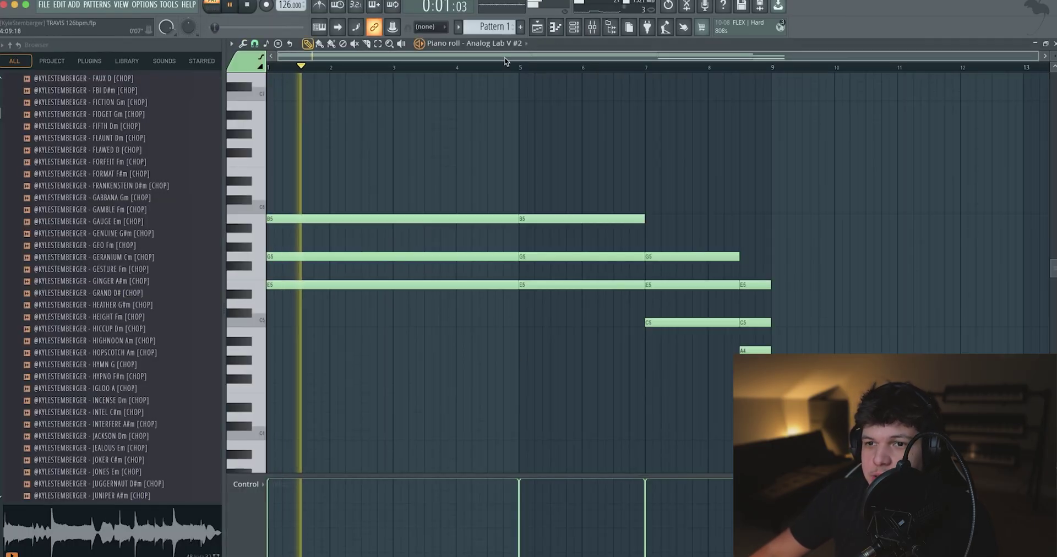
key(space)
click(544, 32)
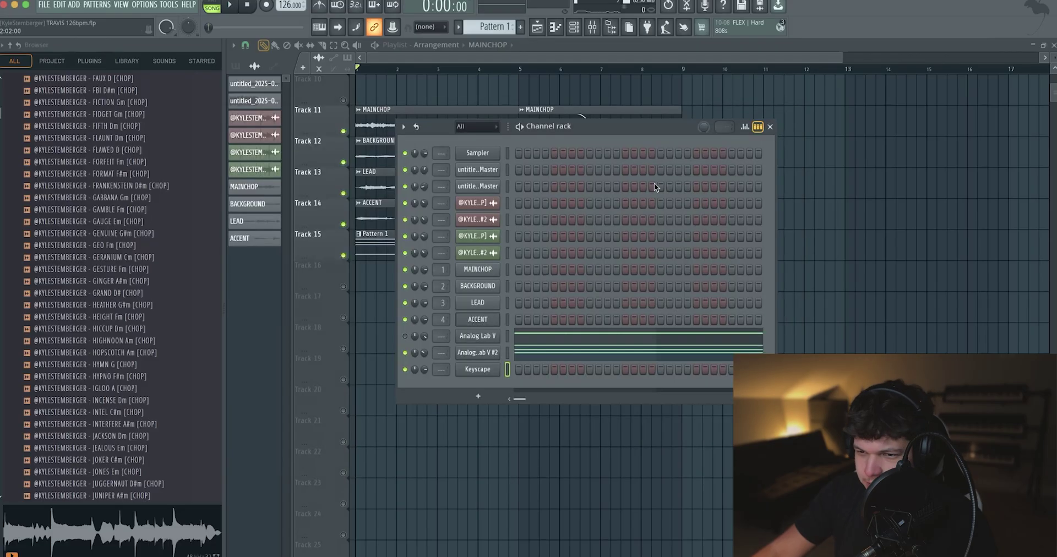
right_click(489, 371)
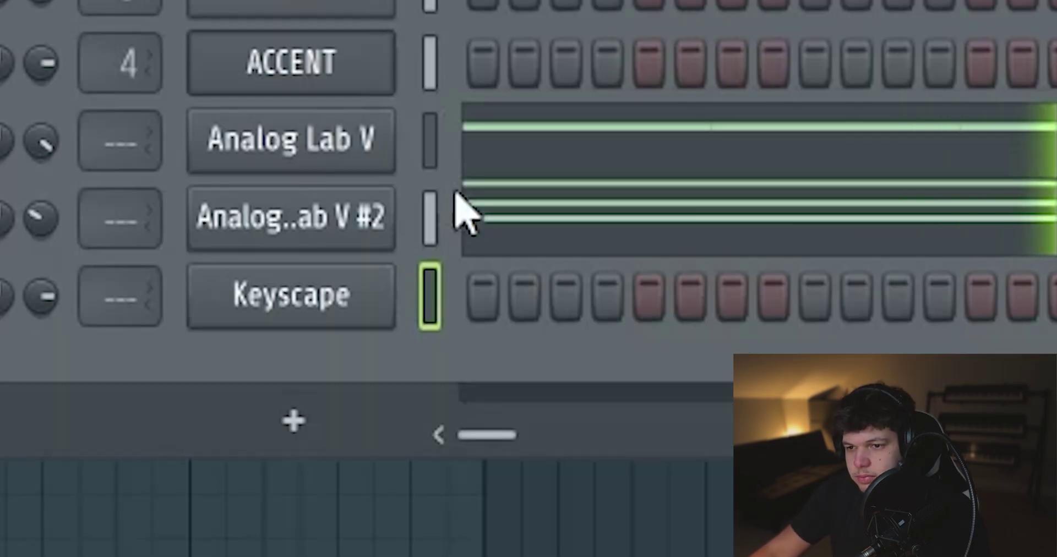
click(508, 353)
key(super+c)
click(508, 369)
key(super+v)
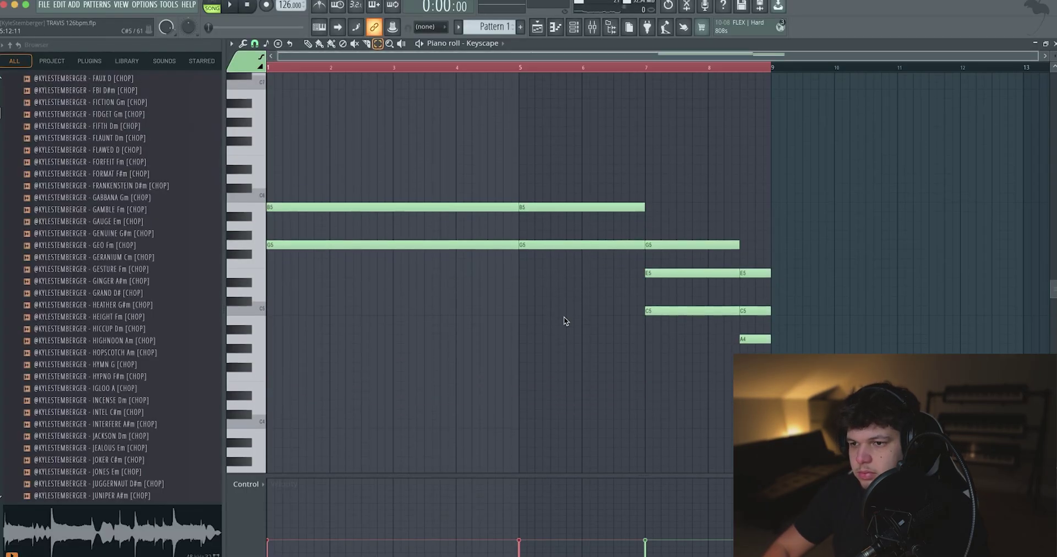
Step: Drop Keyscape's C5 and A4 notes an octave, then strum all the chords
key(space)
scroll(566, 321, down, 2)
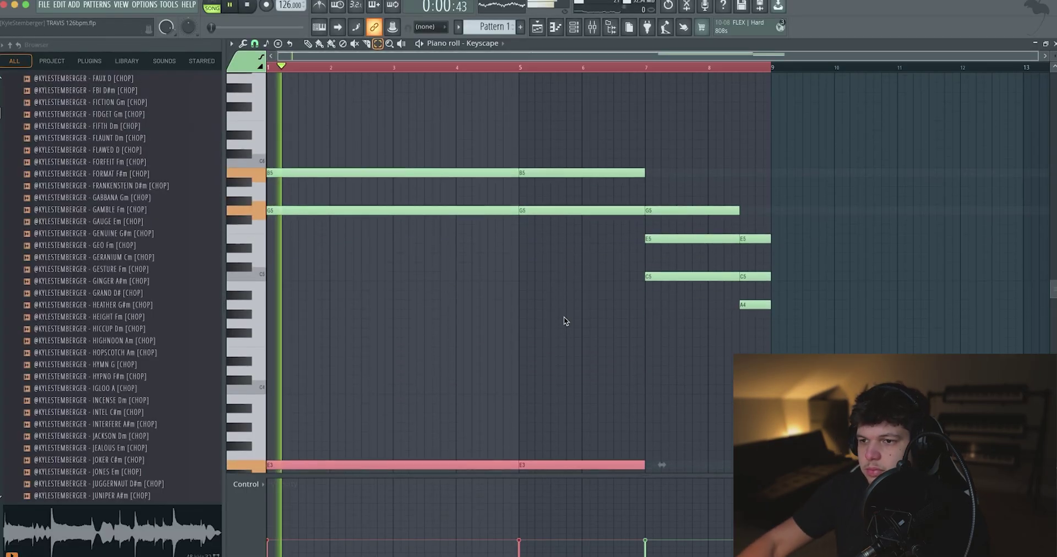
drag(720, 292, 722, 297)
drag(769, 325, 764, 302)
key(super+Down)
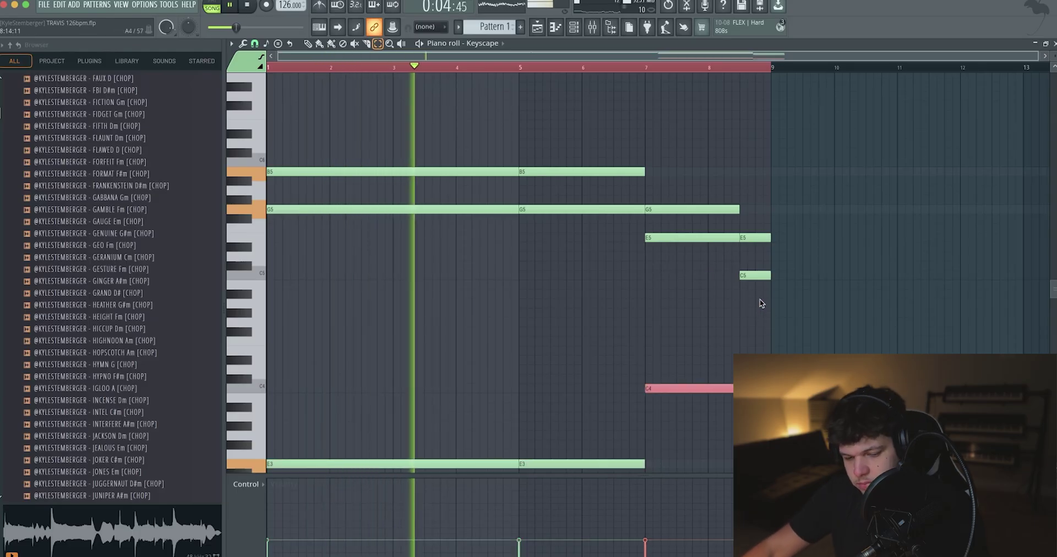
key(ctrl+a)
key(alt+s)
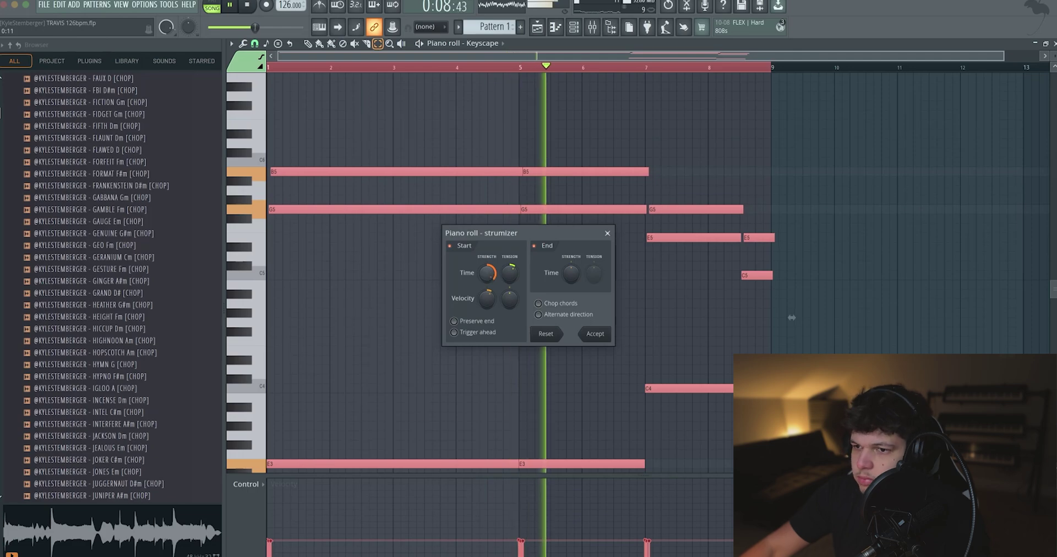
click(605, 335)
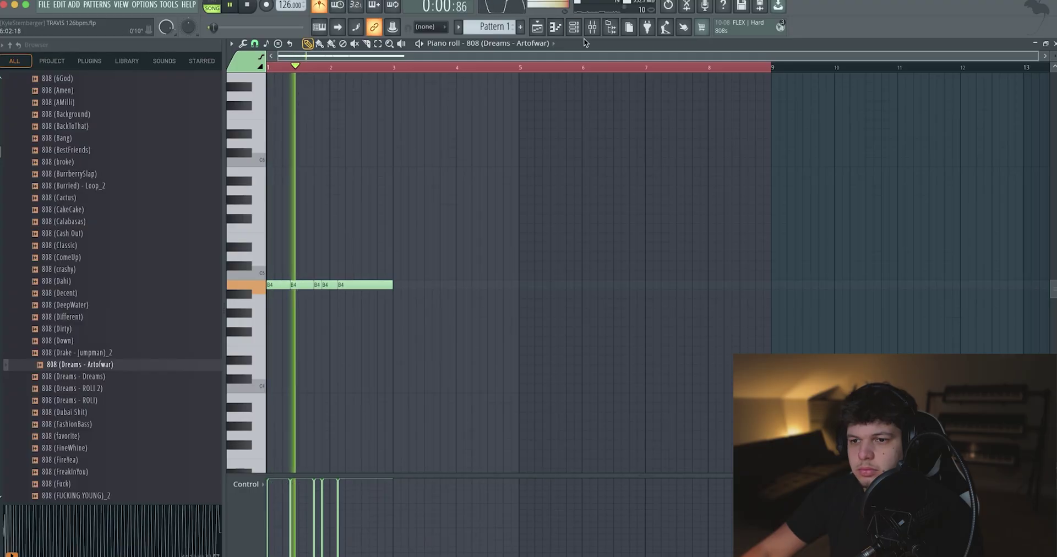
Step: Raise the 808's bar 7–8 B4 notes to G5, add an F5, then drop the ending notes an octave
click(574, 27)
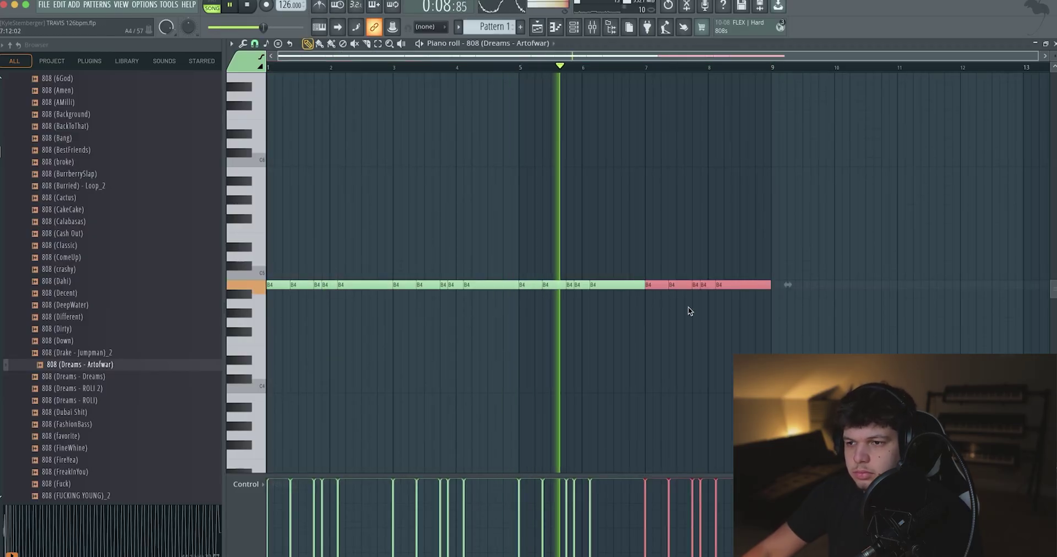
click(725, 303)
right_click(725, 302)
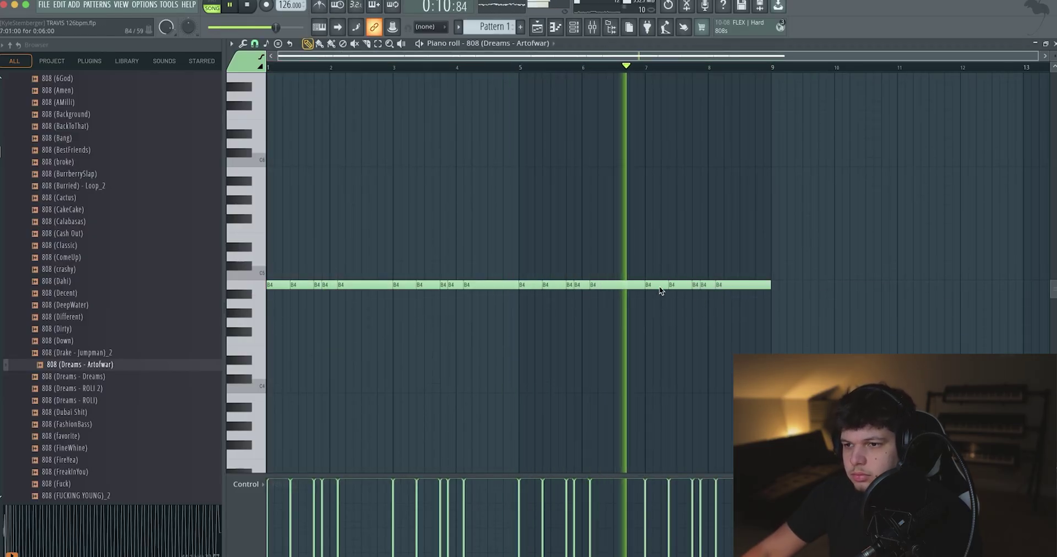
drag(697, 285, 700, 209)
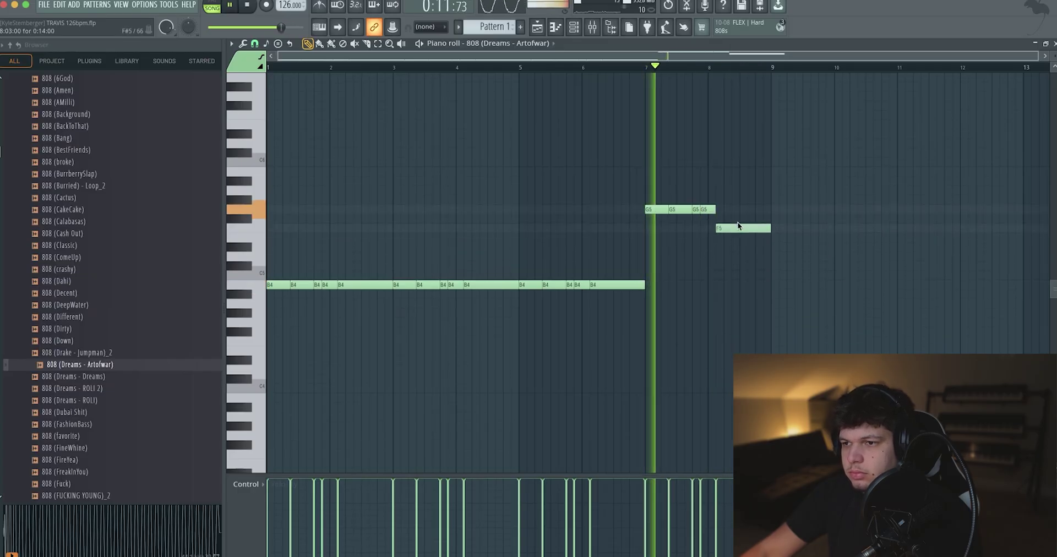
mouse_move(737, 228)
mouse_down()
mouse_move(738, 210)
mouse_move(750, 211)
mouse_move(740, 221)
mouse_up()
click(744, 228)
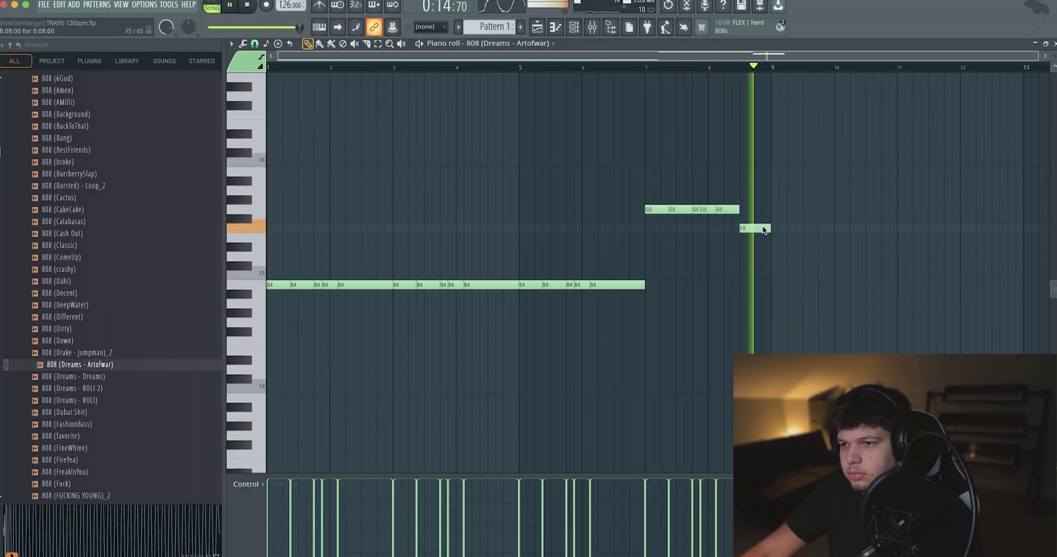
key(space)
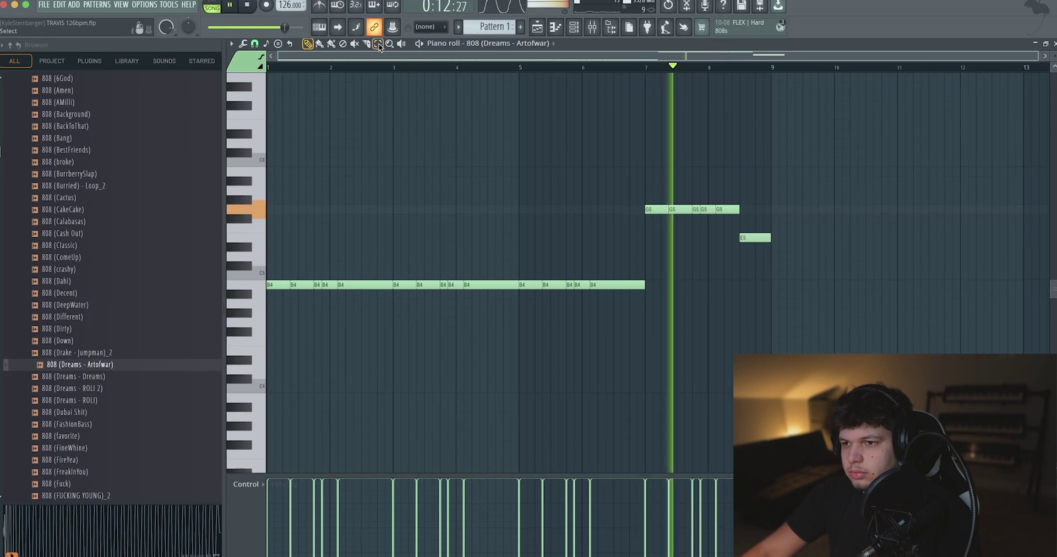
key(e)
drag(611, 140, 786, 271)
key(ctrl+Down)
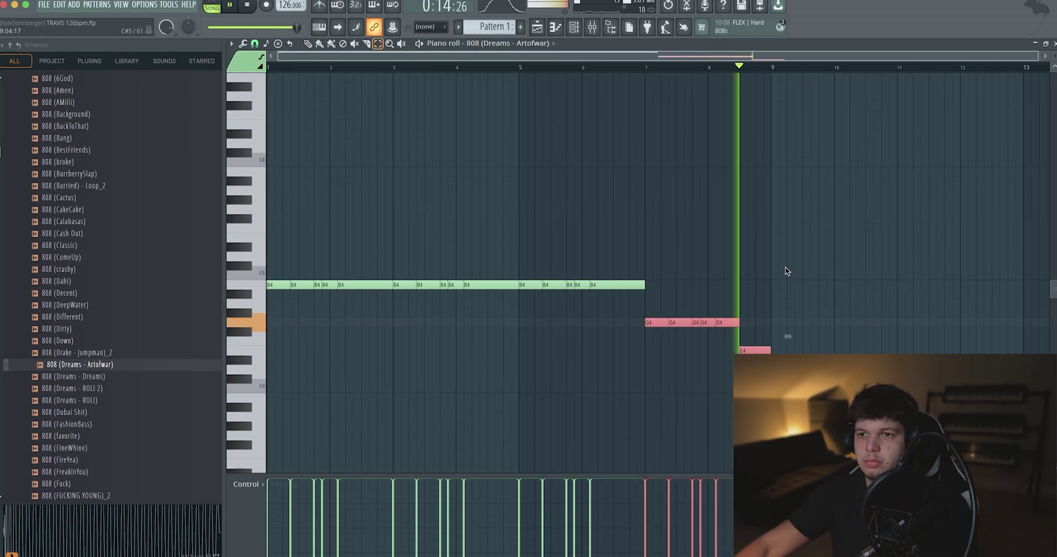
Step: Add the (Clap) Metro sample as a new channel and open its piano roll
drag(65, 162, 490, 402)
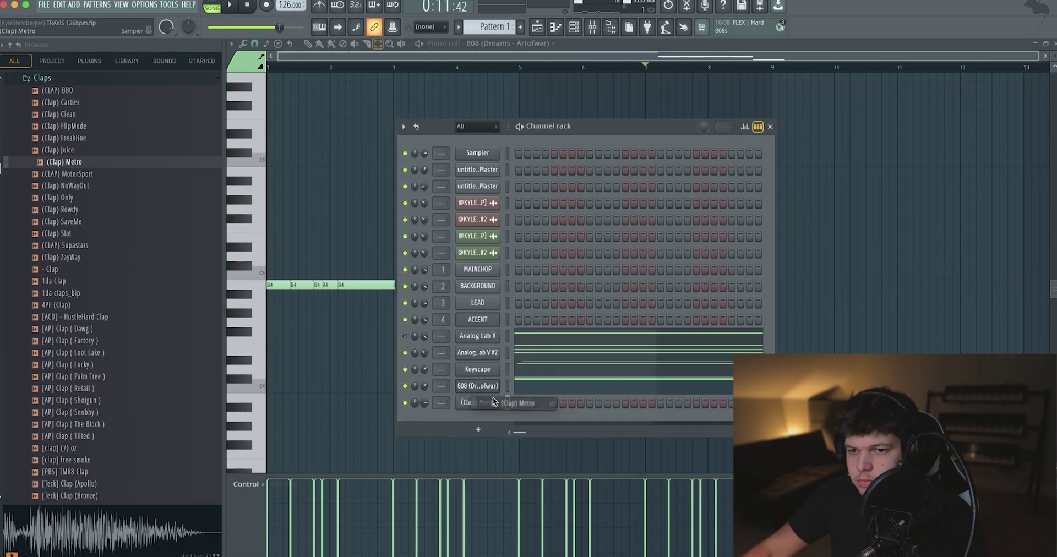
right_click(493, 402)
click(509, 402)
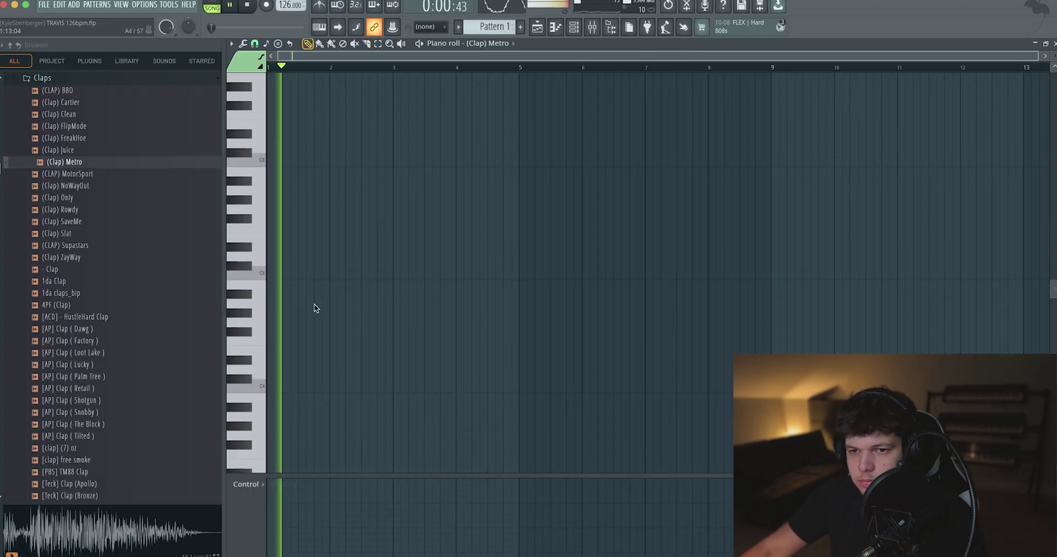
Step: Draw C5 claps near bars 1, 2.5, 3, 4.6, 5, 6, just before 8, and 8.6
key(p)
click(300, 275)
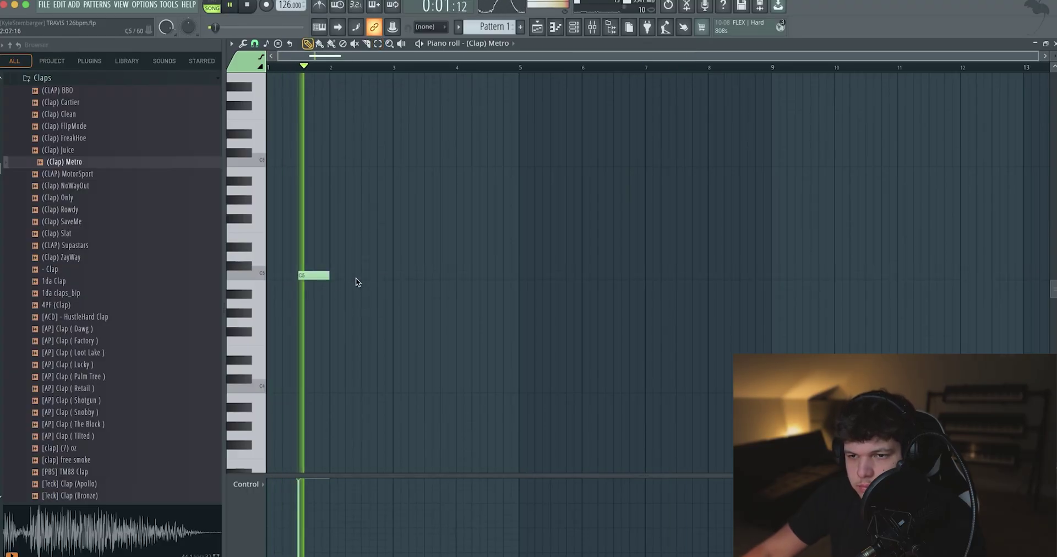
click(370, 275)
click(426, 276)
click(497, 276)
drag(382, 276, 374, 277)
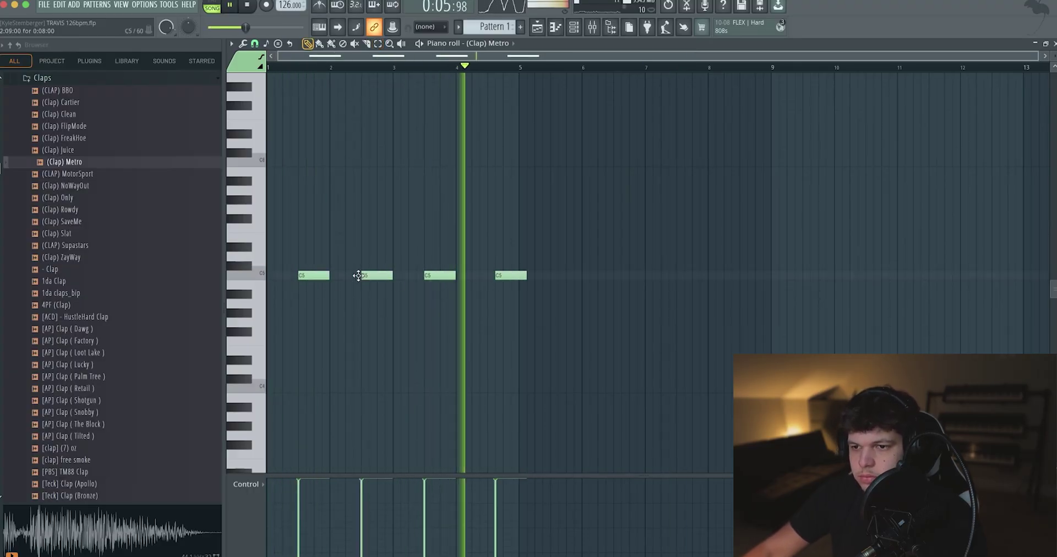
click(554, 275)
click(627, 275)
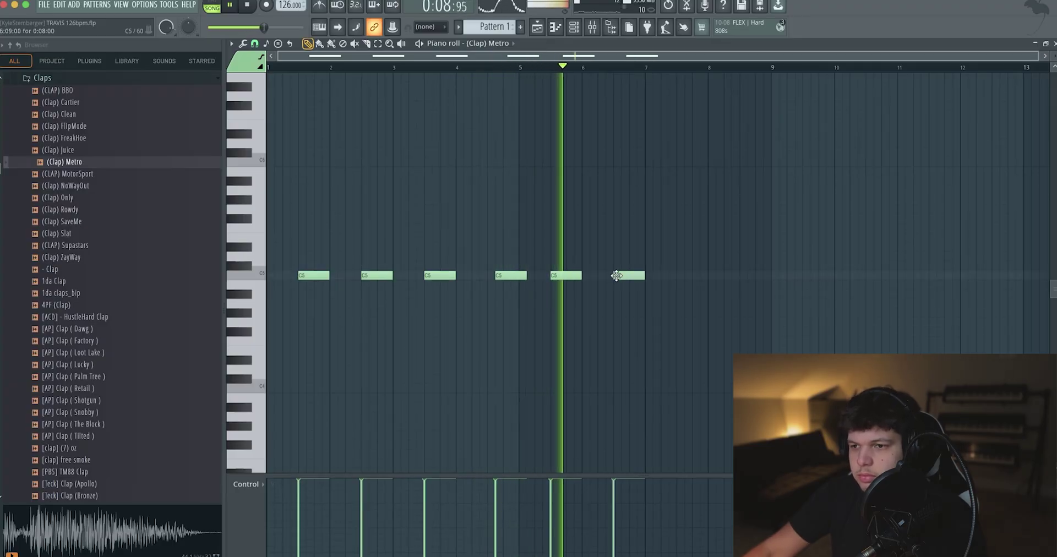
click(691, 276)
click(749, 275)
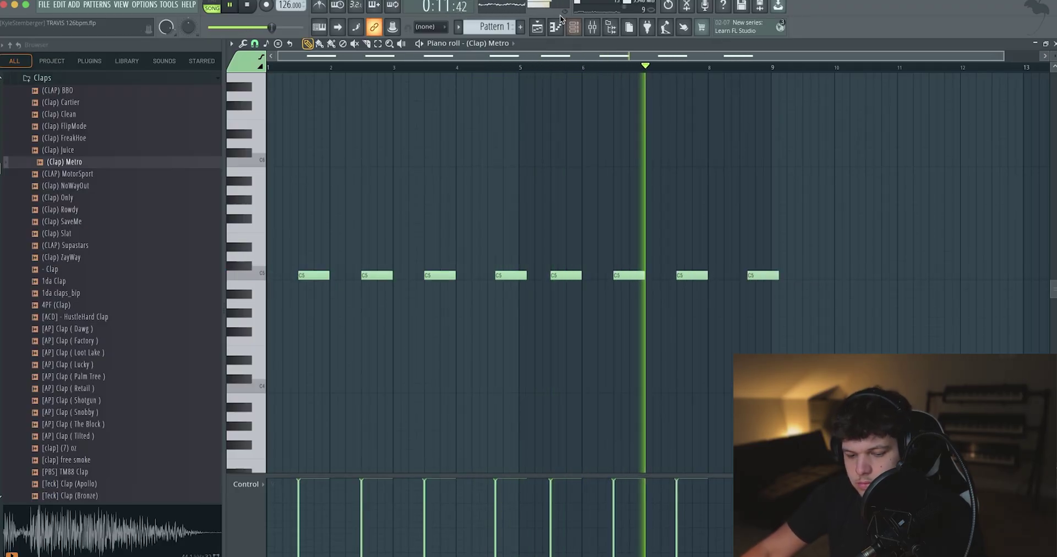
Step: Shorten all clap notes, audition snare samples, and add a clap near bar 7.2
key(super+a)
key(shift+d)
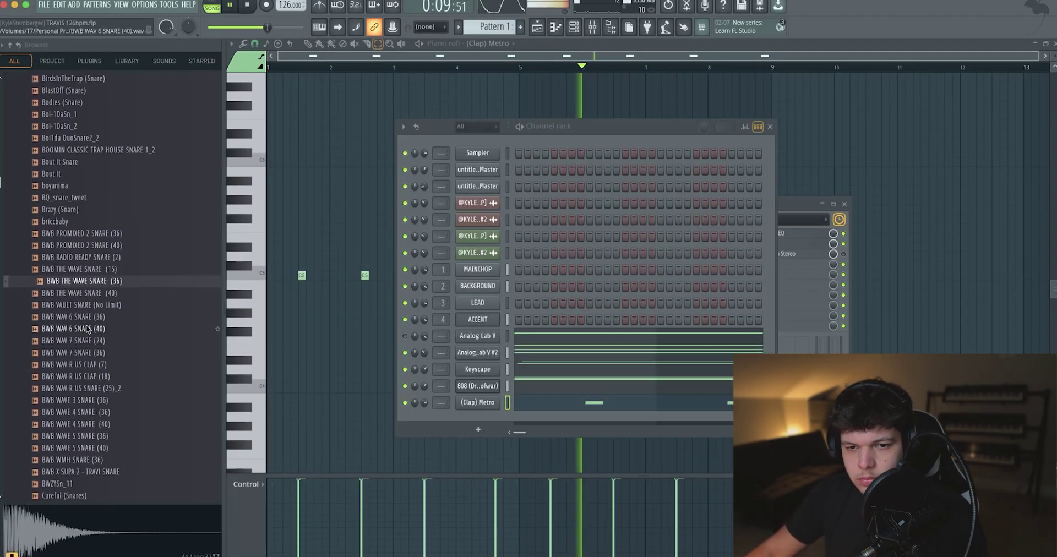
key(Down)
key(Down)
key(Up)
key(Up)
key(Up)
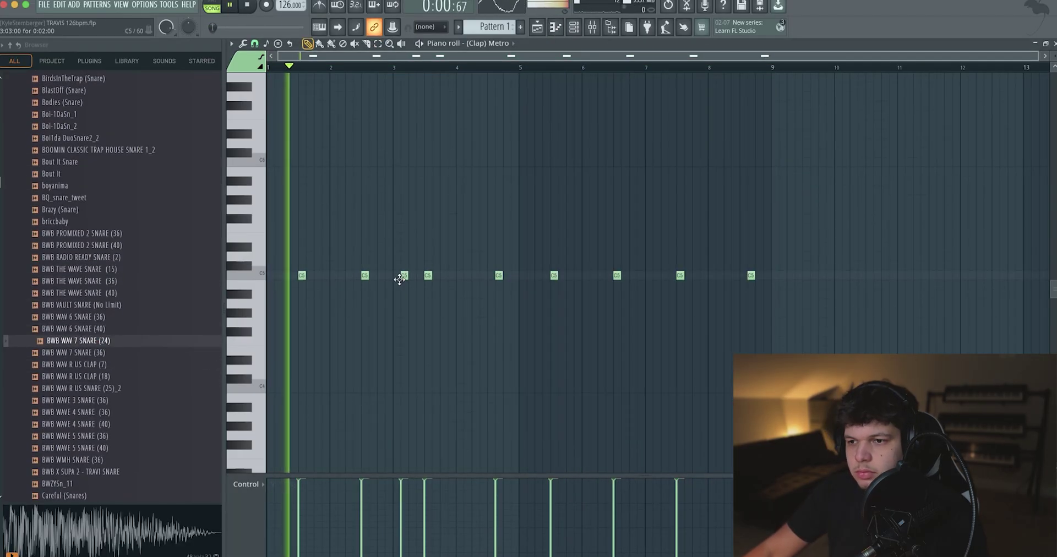
click(656, 275)
Step: Draw C5 and C6 snare hits in the Zay Snare 3 piano roll, including a C6 near bar 4.9
click(575, 26)
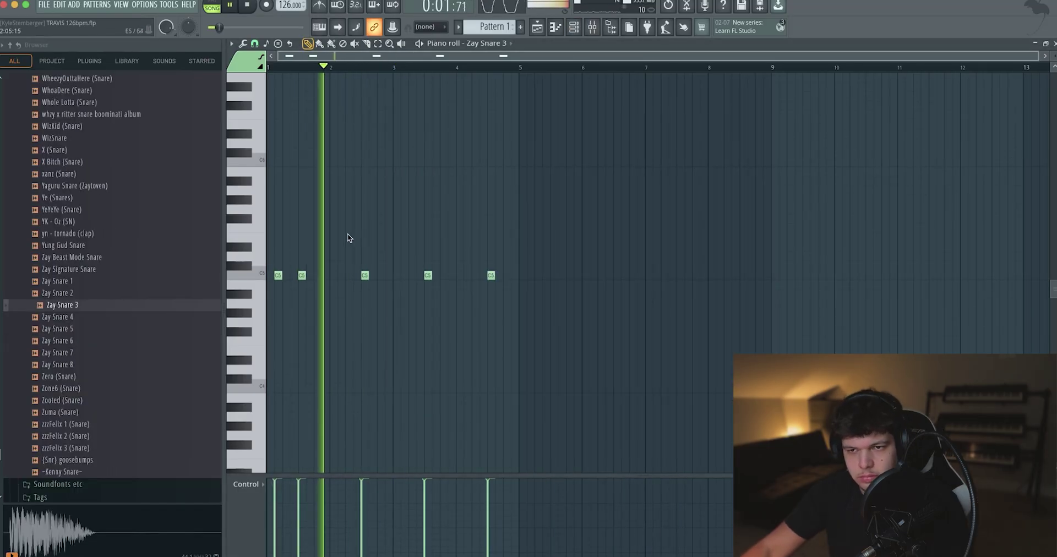
click(342, 217)
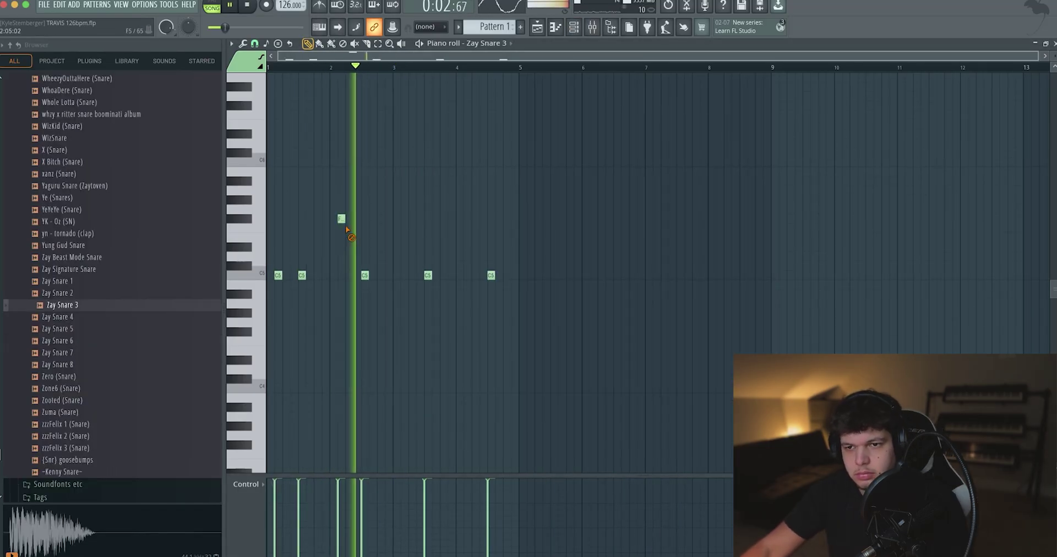
right_click(342, 219)
click(385, 153)
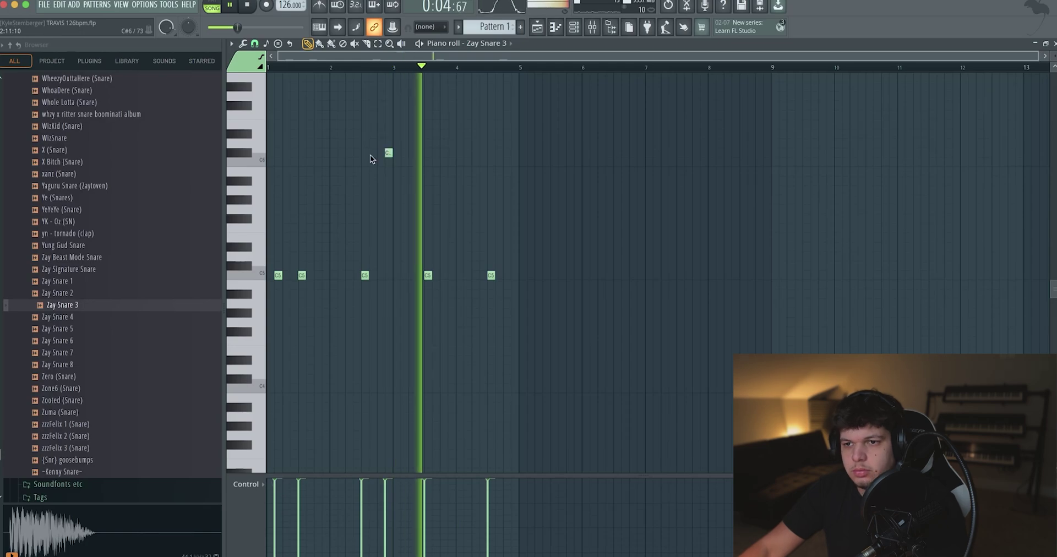
click(513, 154)
Step: Nudge the last C5 snare a step later, duplicate bars 1–5 into bars 5–9, and browse the open hats folder
click(378, 44)
drag(515, 268, 490, 280)
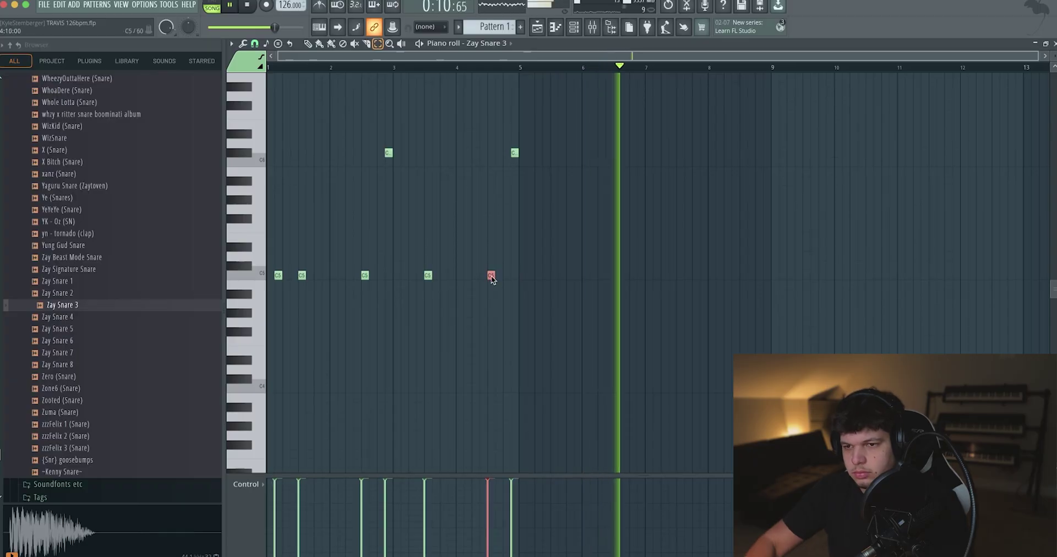
key(shift+Right)
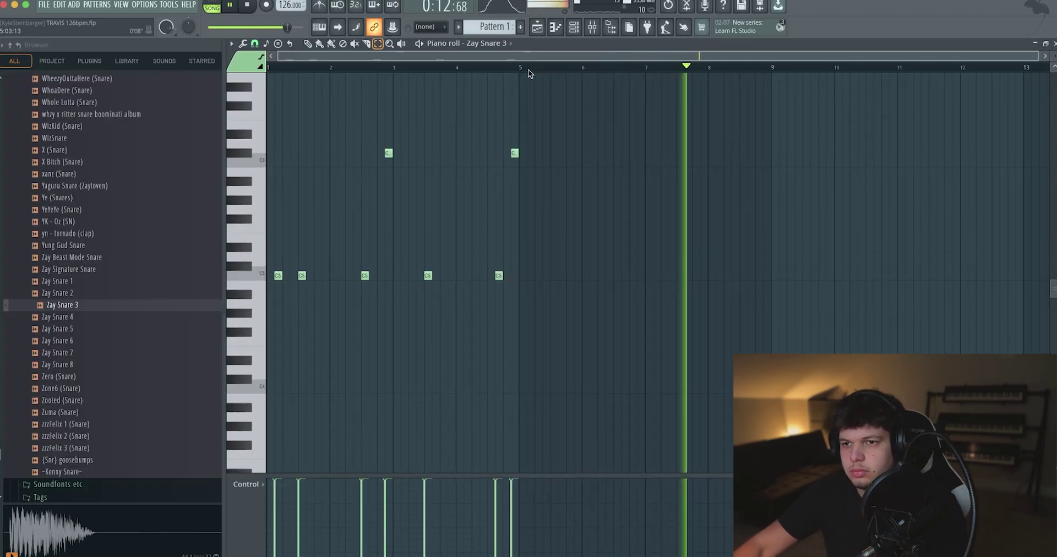
drag(522, 67, 109, 66)
key(ctrl+b)
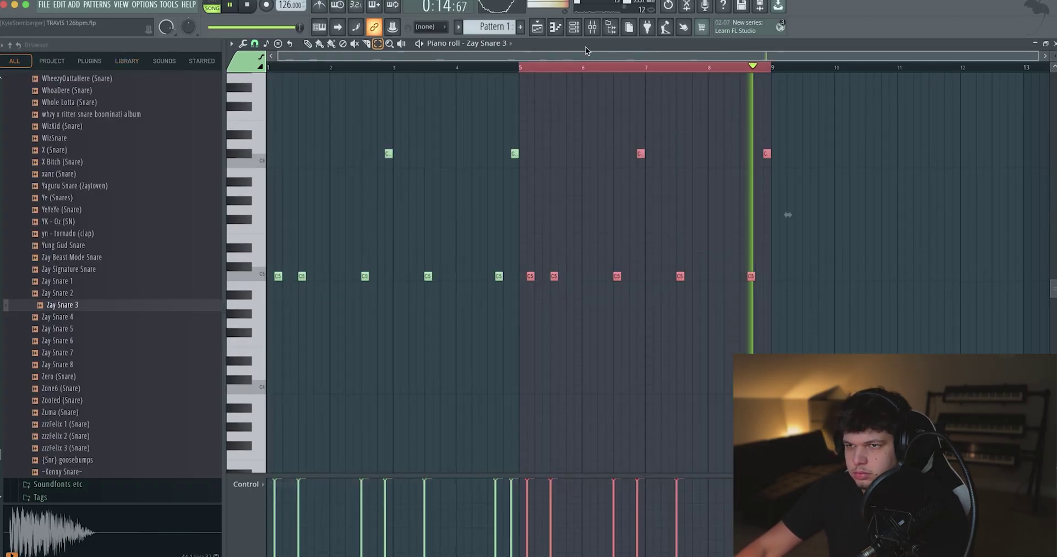
click(88, 270)
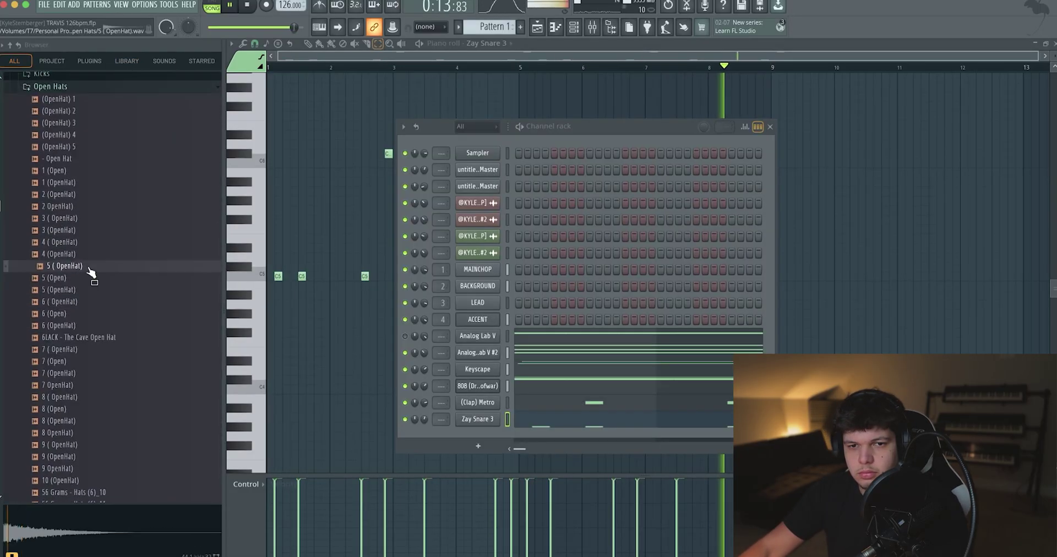
scroll(89, 271, down, 10)
scroll(82, 250, up, 9)
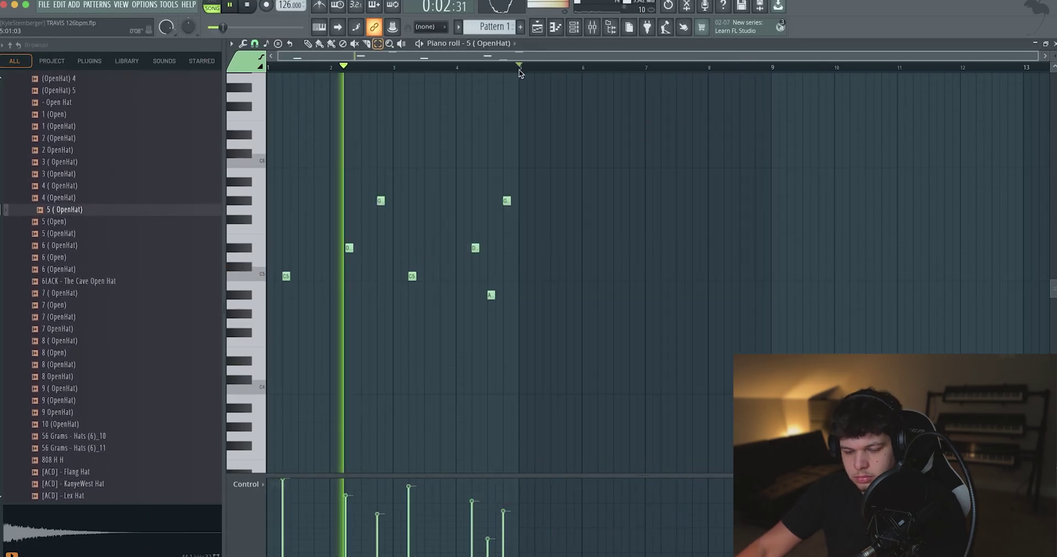
Step: Duplicate the open hat pattern from bars 1–5 into bars 5–9
drag(519, 68, 264, 67)
key(ctrl+b)
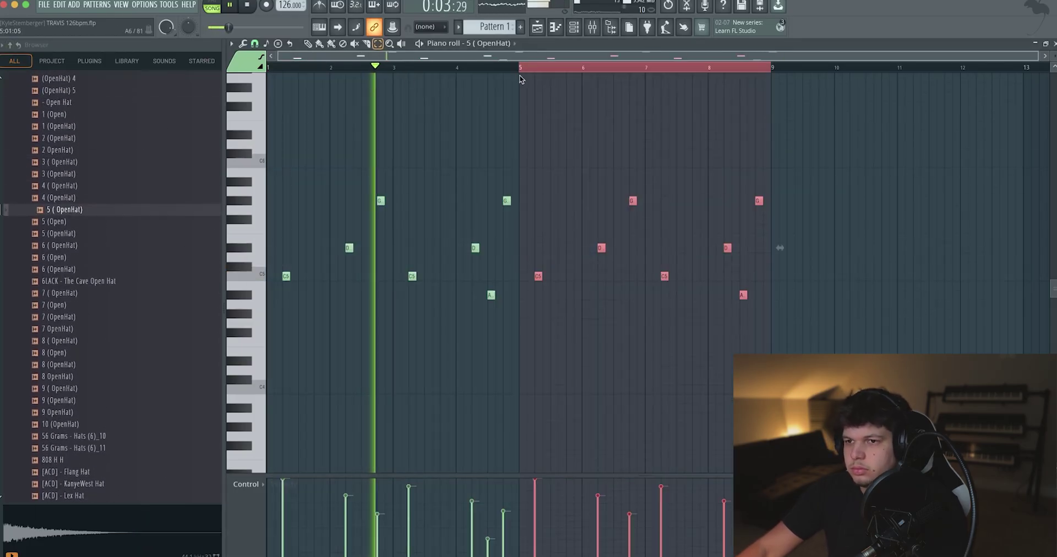
click(552, 75)
Step: Add a DaBaby (Hat) channel filling every 2 steps, with volume at 85%
click(574, 27)
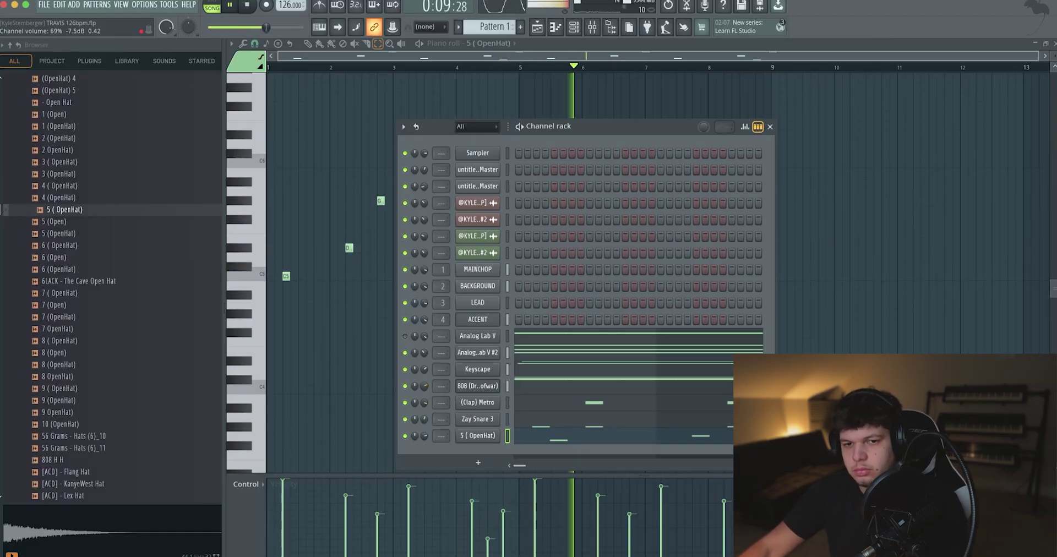
scroll(82, 275, down, 15)
click(64, 186)
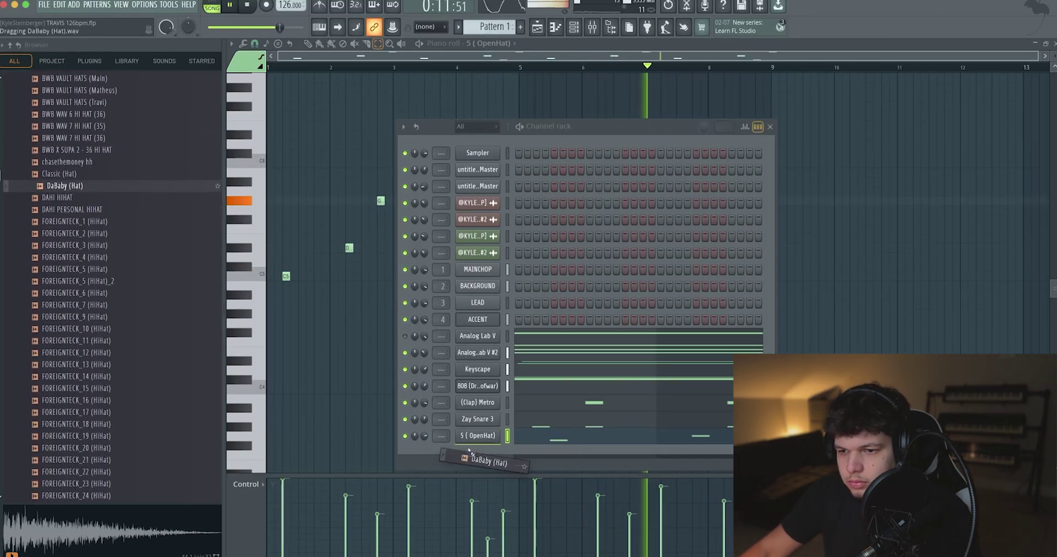
drag(471, 452, 474, 453)
right_click(478, 454)
click(623, 448)
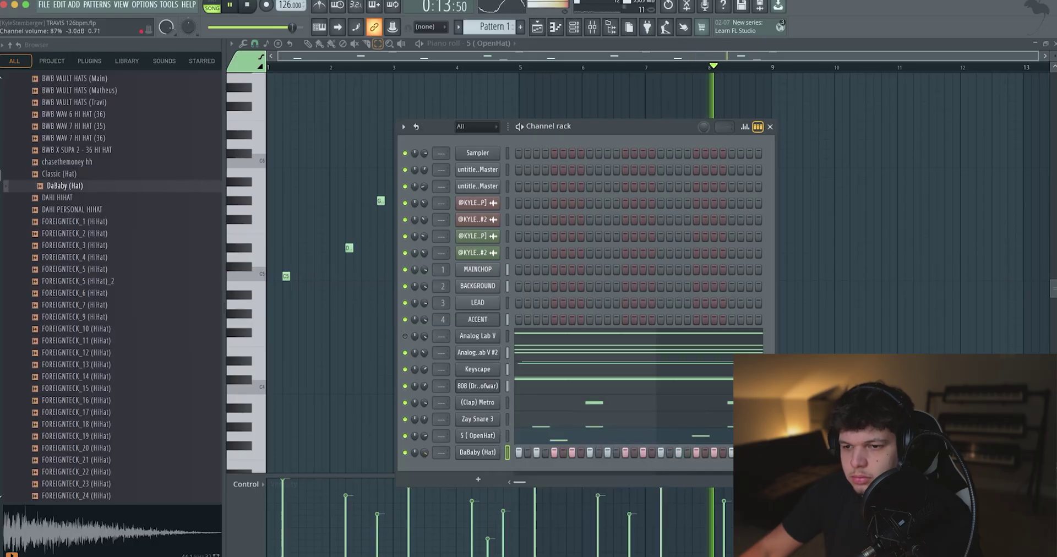
drag(429, 452, 429, 453)
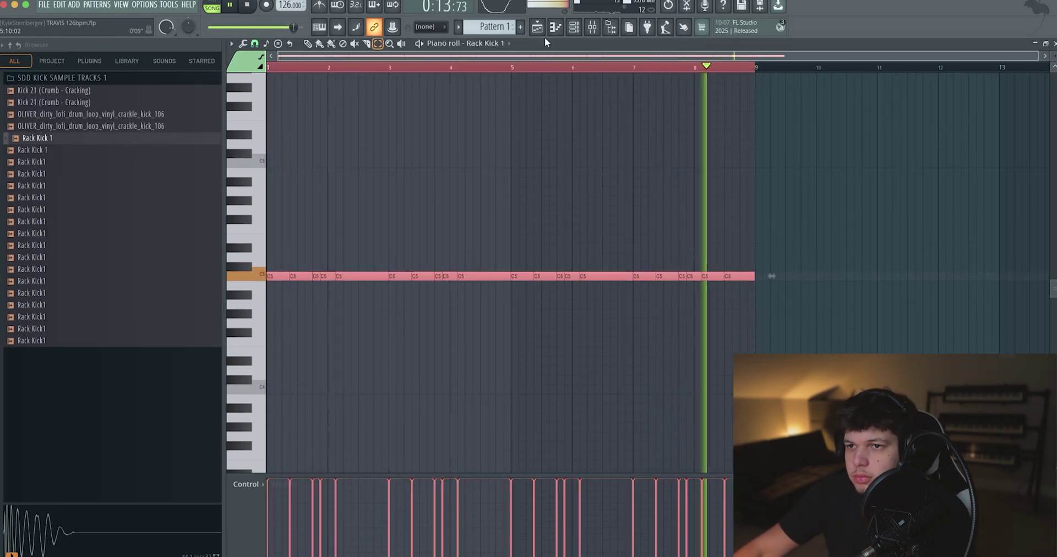
Step: Switch between the playlist and channel rack and review the 808 channel's piano roll
click(538, 26)
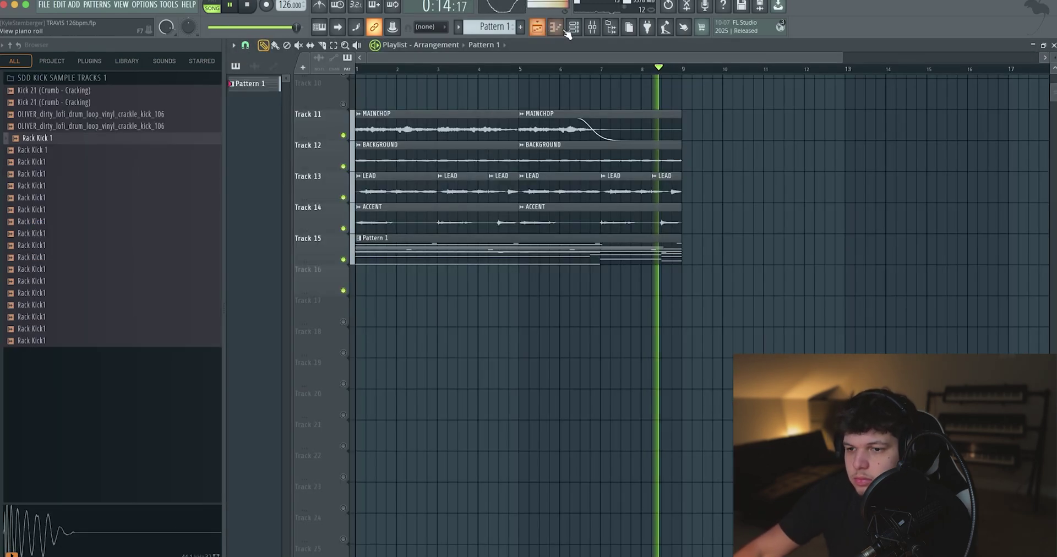
click(573, 27)
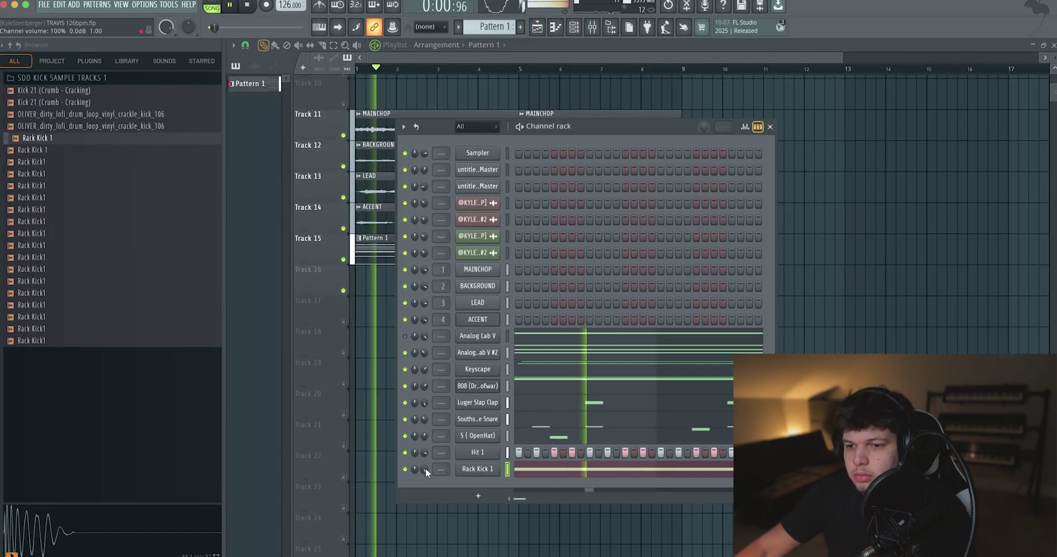
click(554, 387)
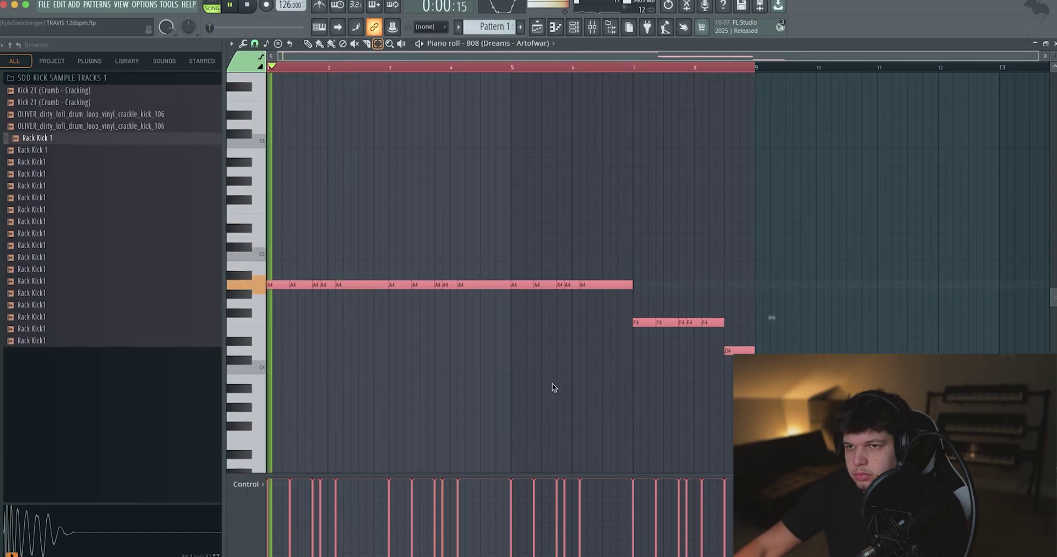
click(568, 28)
click(570, 29)
click(537, 27)
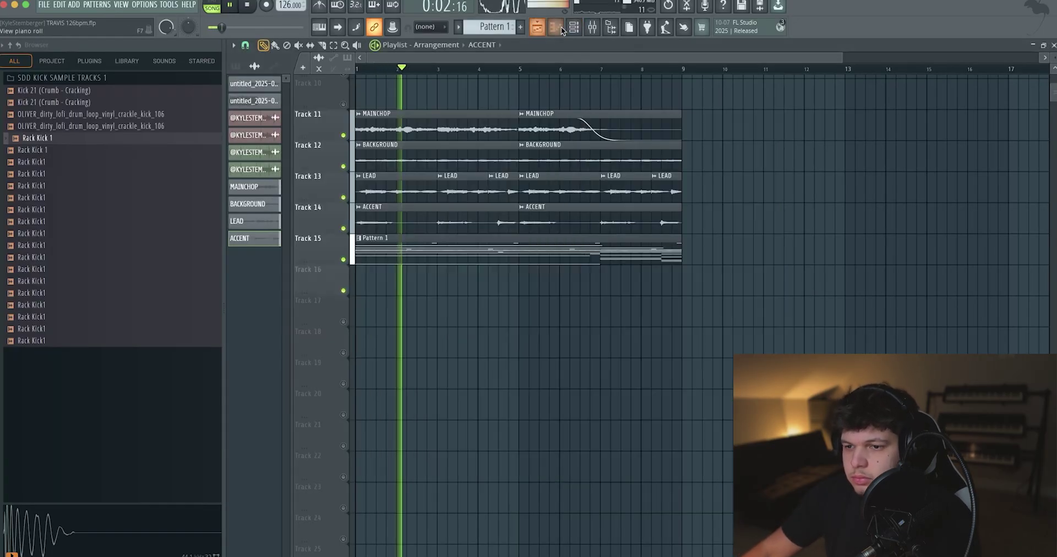
click(574, 27)
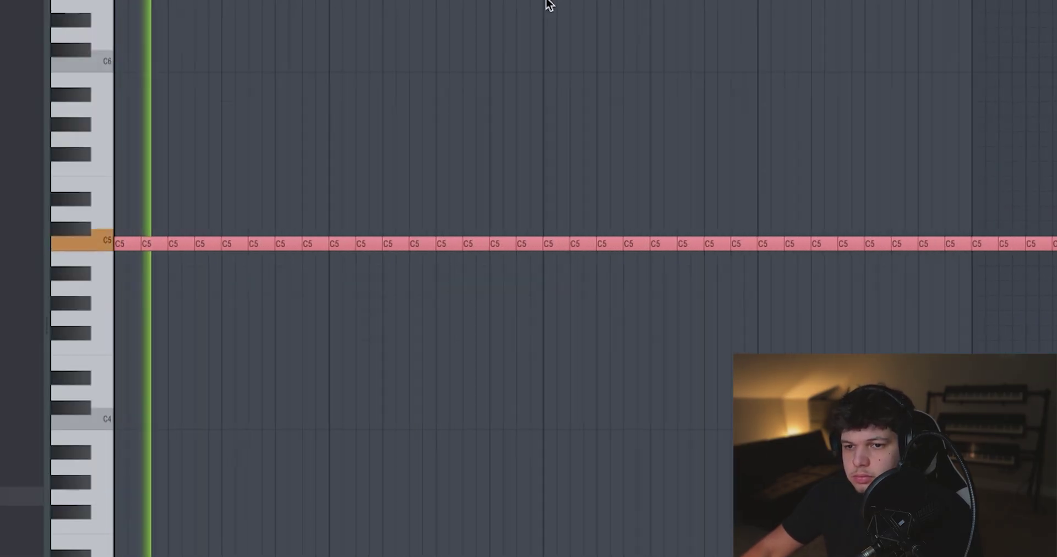
Step: Refill a C5 chop gap, snap to 1/3 step, shift the A#4 notes earlier, and paint short C5 notes
right_click(223, 245)
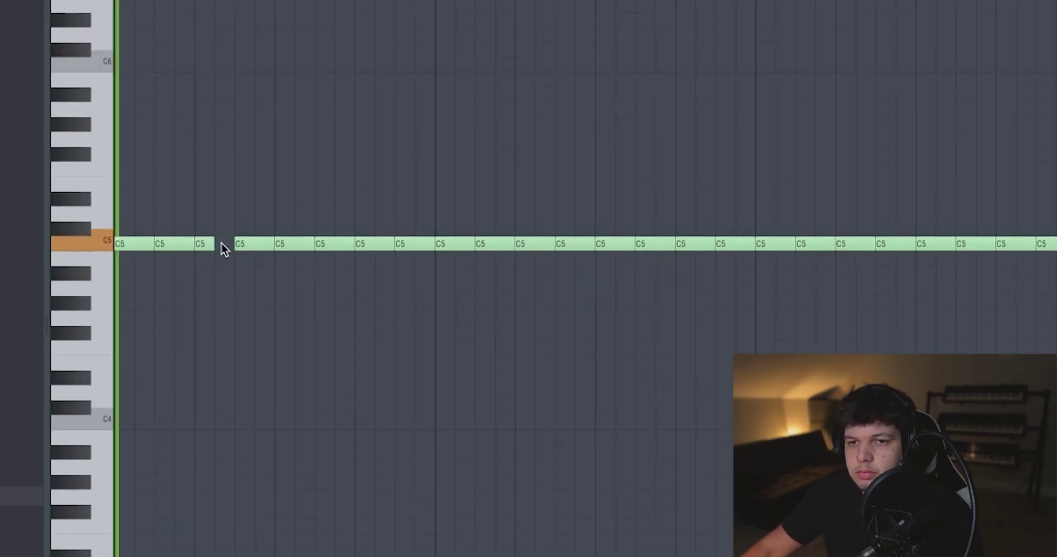
click(221, 243)
click(93, 1)
click(108, 37)
key(space)
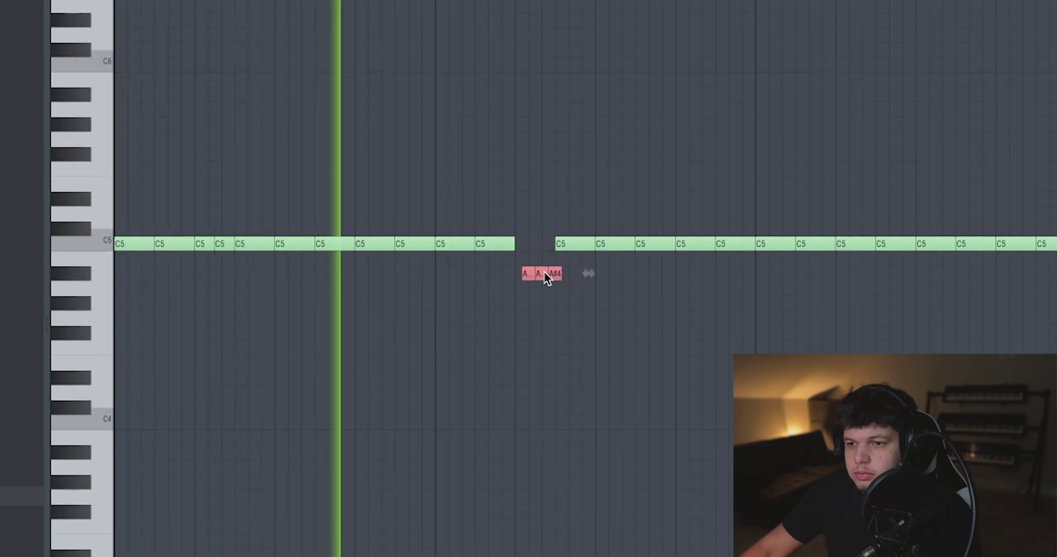
drag(544, 272, 531, 274)
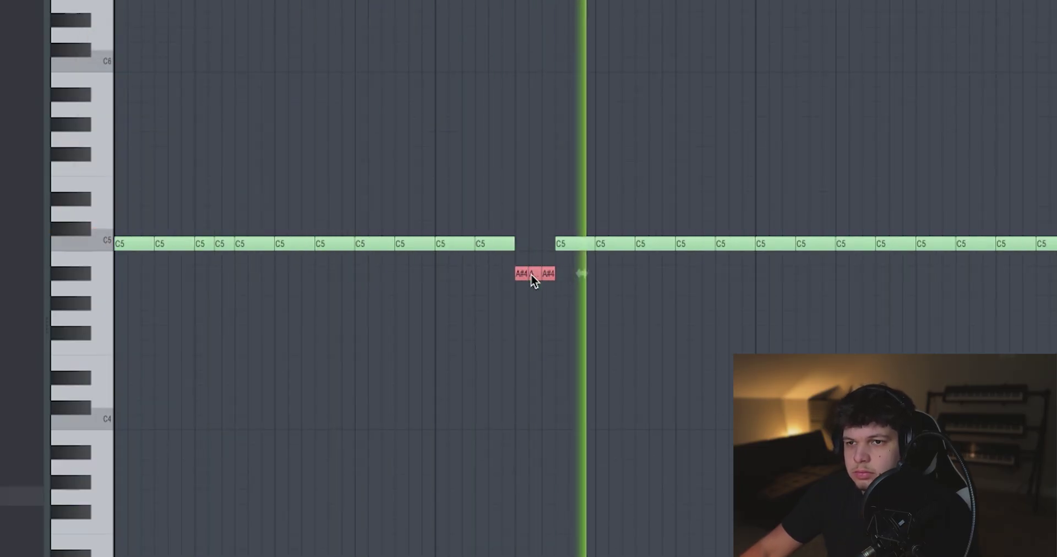
drag(396, 243, 421, 250)
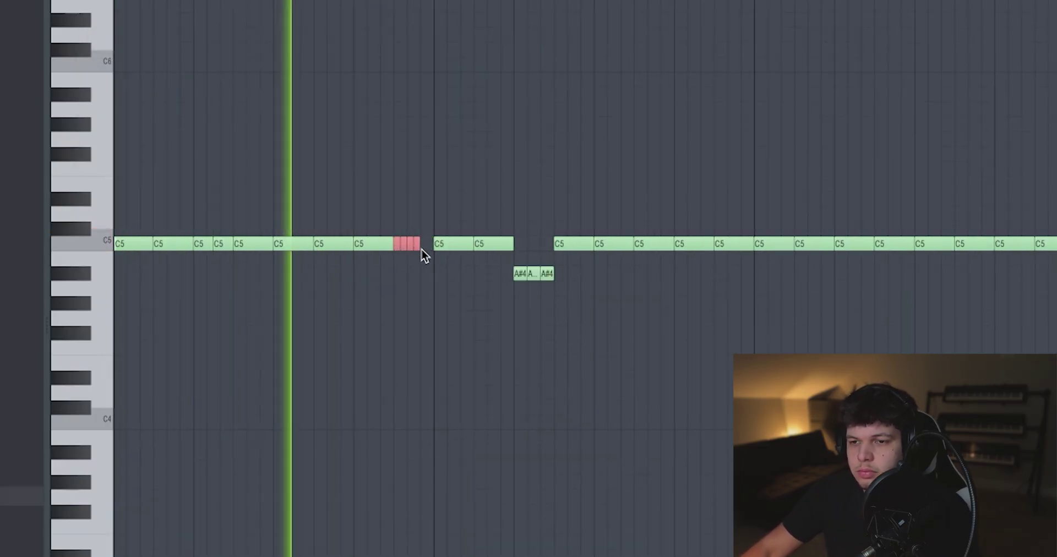
Step: Apply a finer chop to all chopper notes and shape their velocities into a dip and rise
key(ctrl+a)
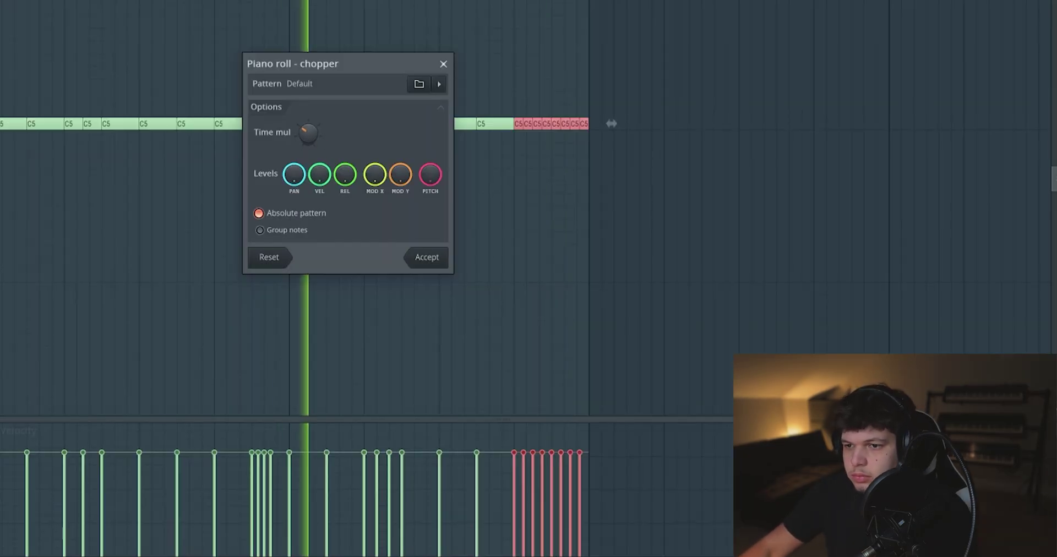
drag(308, 133, 309, 142)
click(428, 258)
mouse_move(405, 406)
mouse_down()
mouse_move(505, 514)
mouse_move(530, 361)
mouse_up()
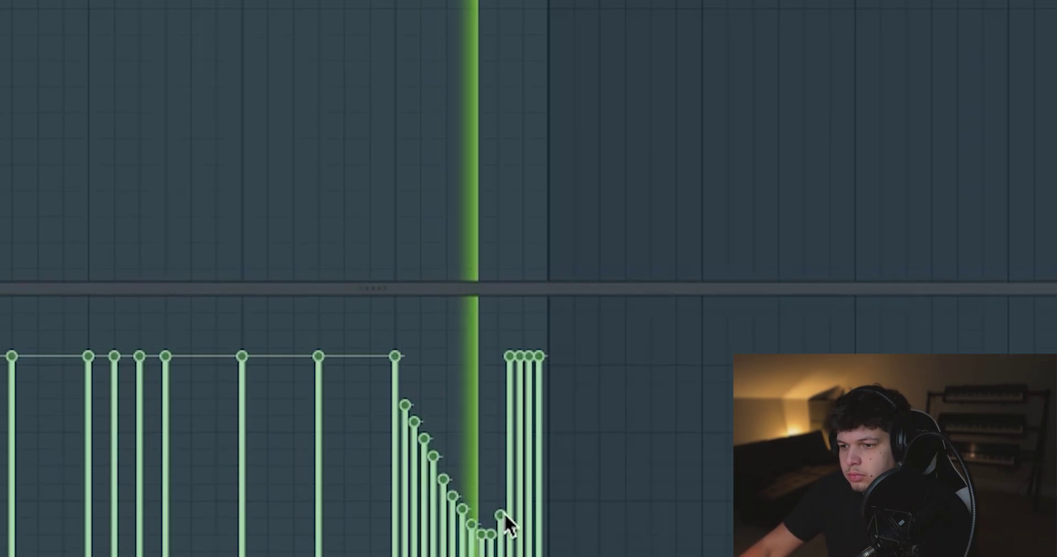
mouse_move(491, 487)
mouse_down()
mouse_move(500, 521)
mouse_move(490, 522)
mouse_move(505, 484)
mouse_up()
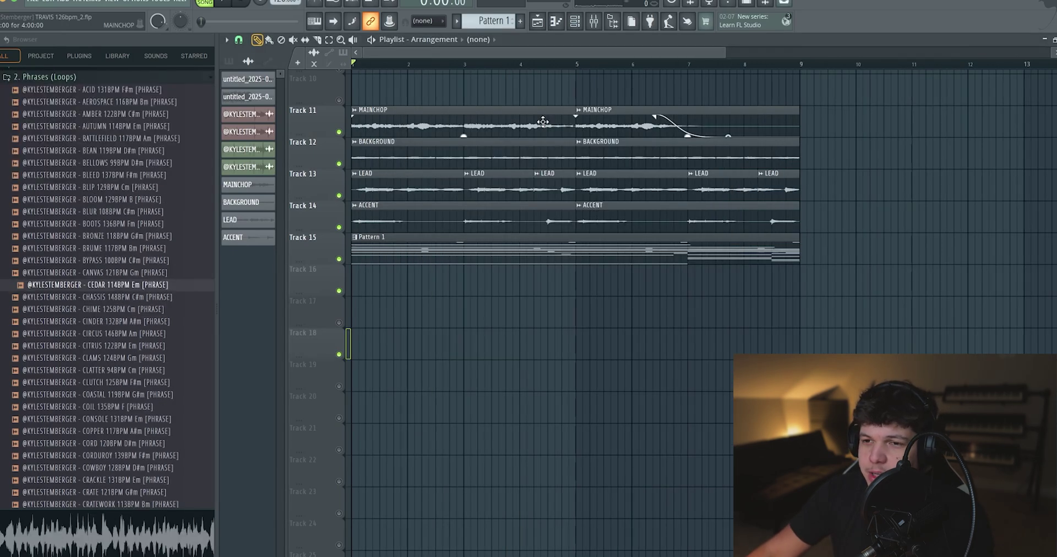
Step: Place the COWBOY 128BPM D#m phrase on Track 16 from bar 1 and lower its volume to about 52%
scroll(124, 288, up, 3)
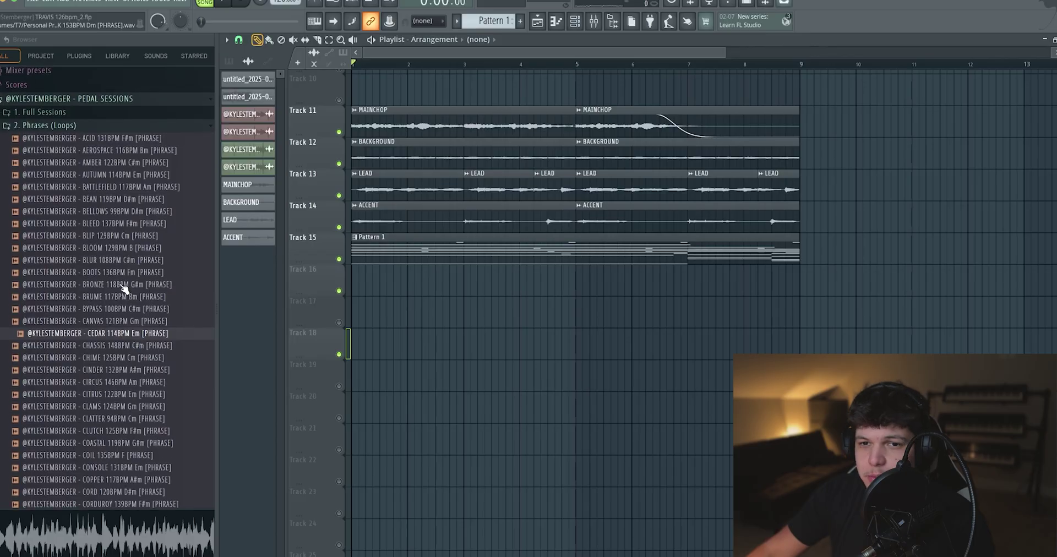
scroll(125, 288, down, 4)
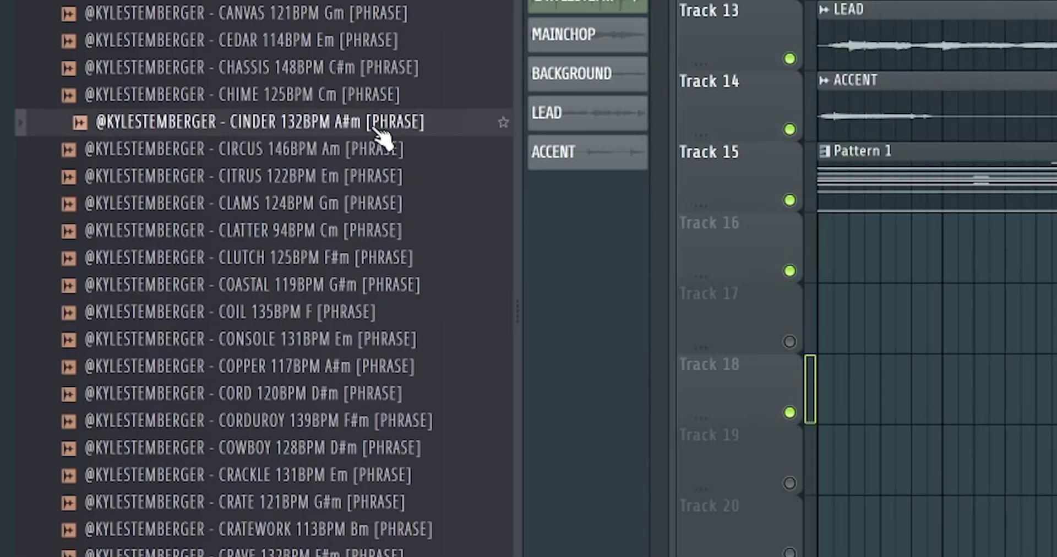
scroll(386, 234, down, 1)
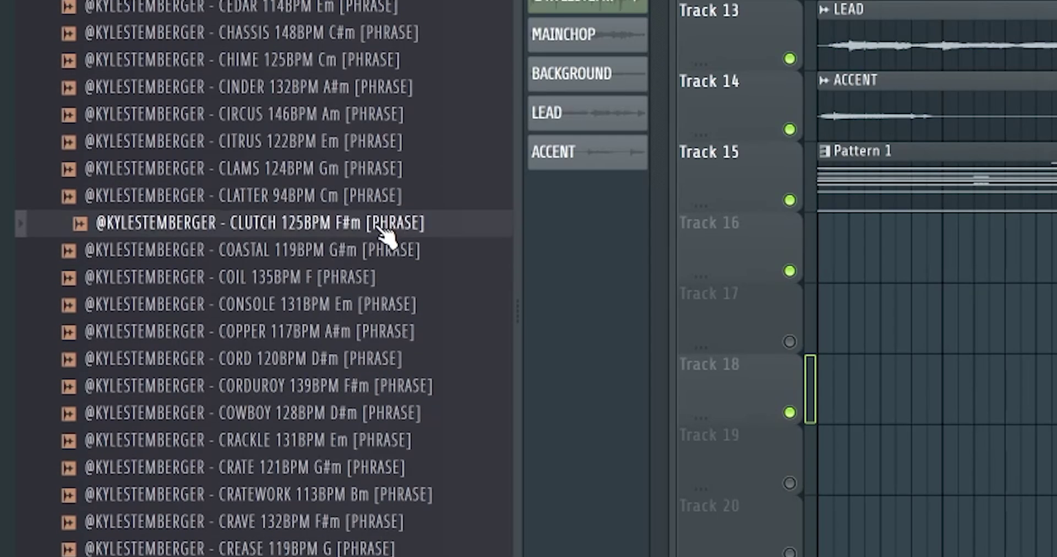
scroll(417, 341, down, 2)
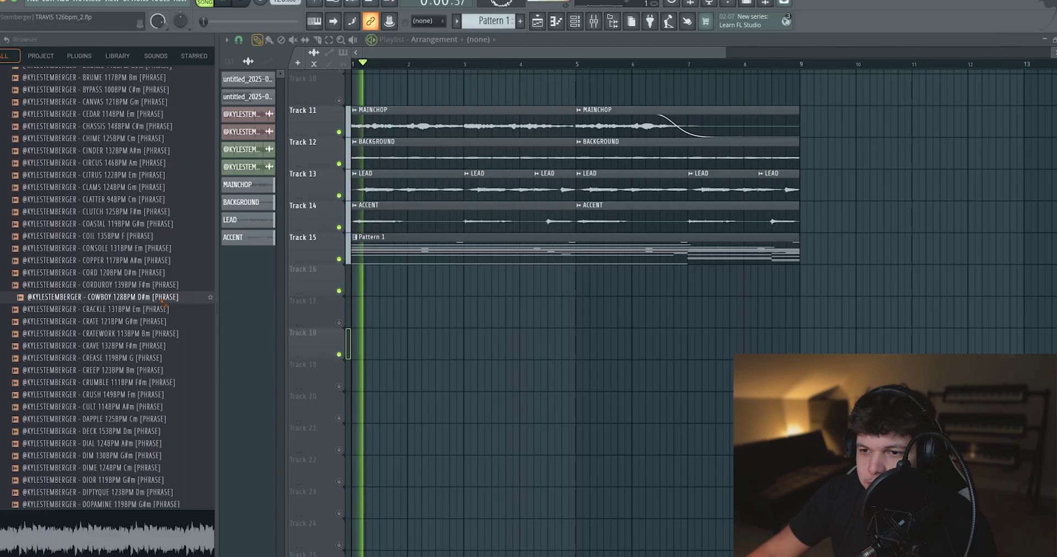
drag(226, 306, 364, 283)
double_click(368, 283)
drag(916, 230, 916, 247)
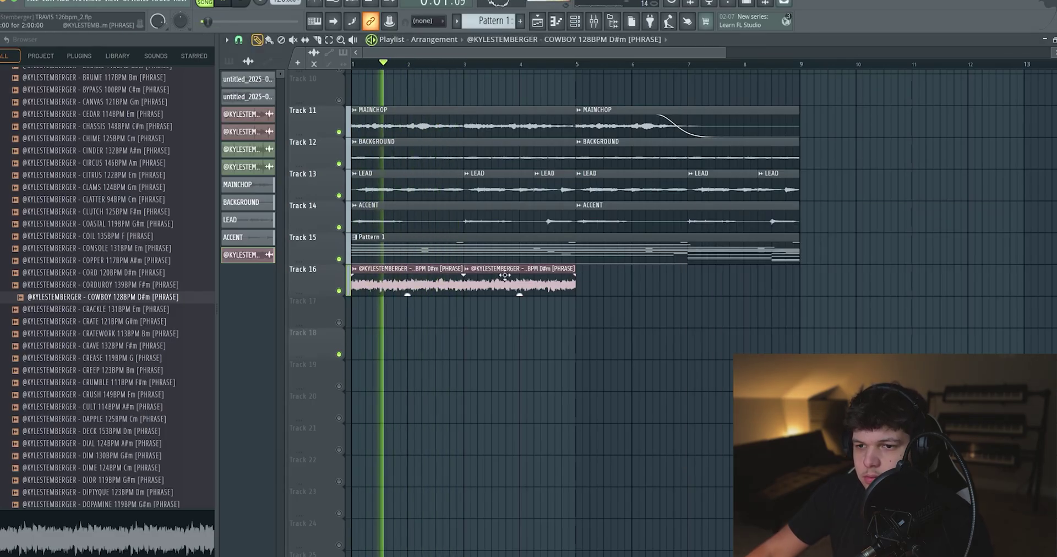
Step: Trim the COWBOY clip to its first two bars, set channel volume near 74%, and play it back
right_click(469, 277)
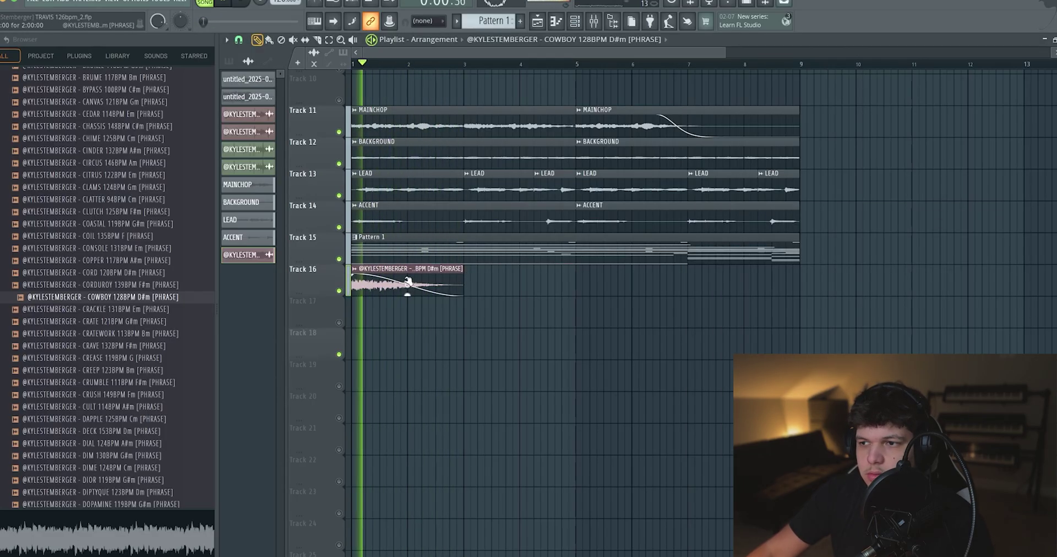
double_click(438, 274)
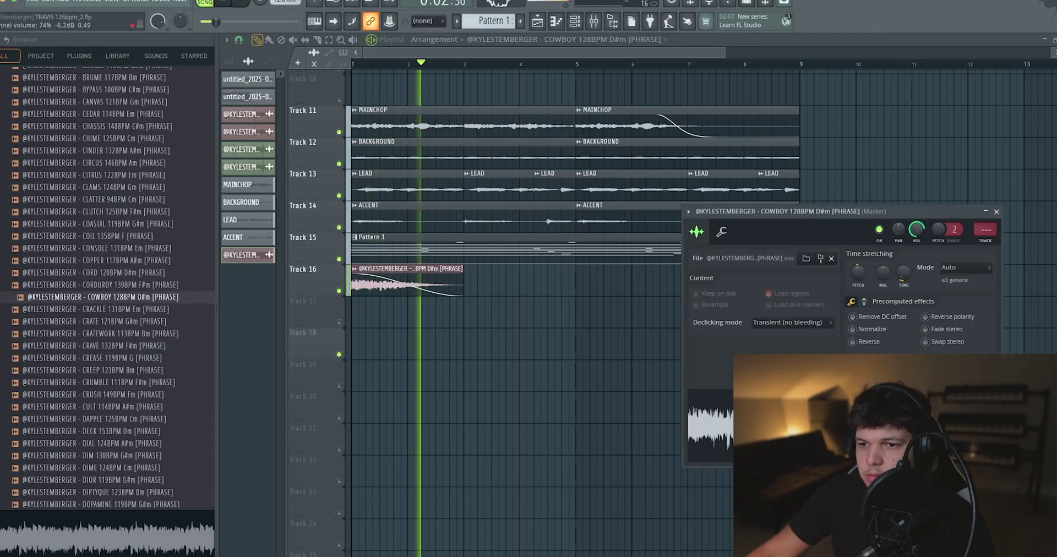
key(Escape)
key(space)
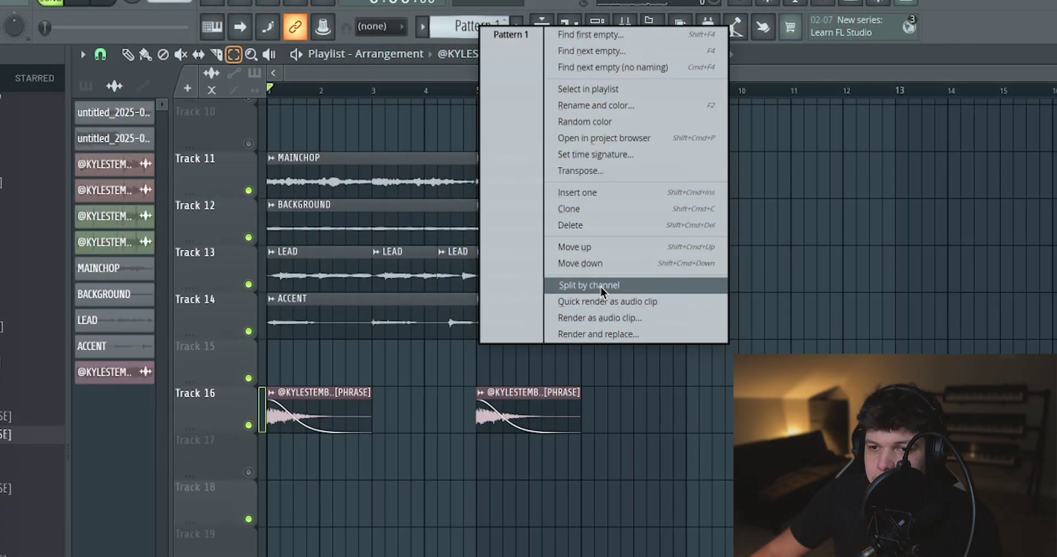
Step: Split Pattern 1 by channel and place the Analog Lab V part in the arrangement
click(600, 287)
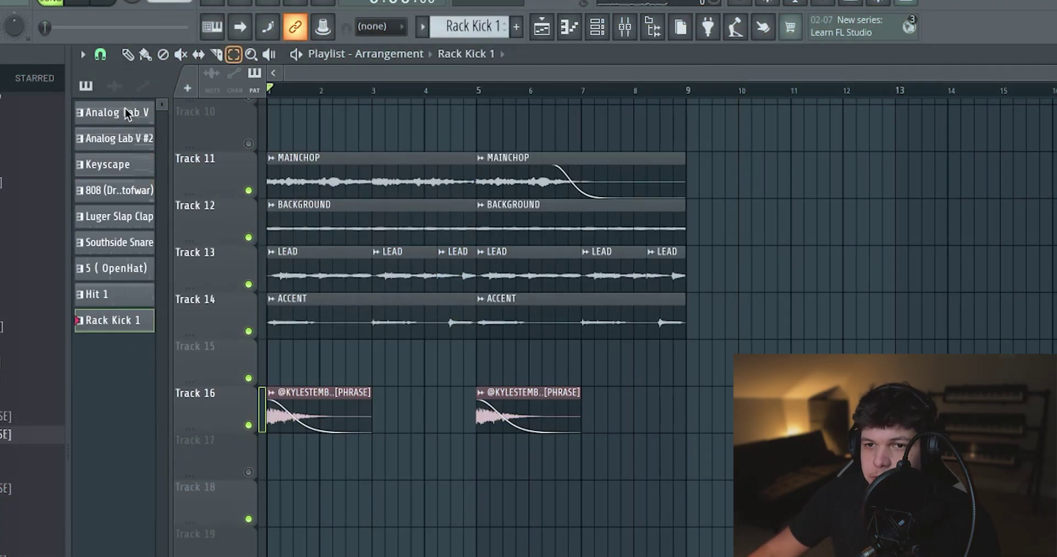
drag(125, 104, 273, 465)
scroll(609, 545, down, 2)
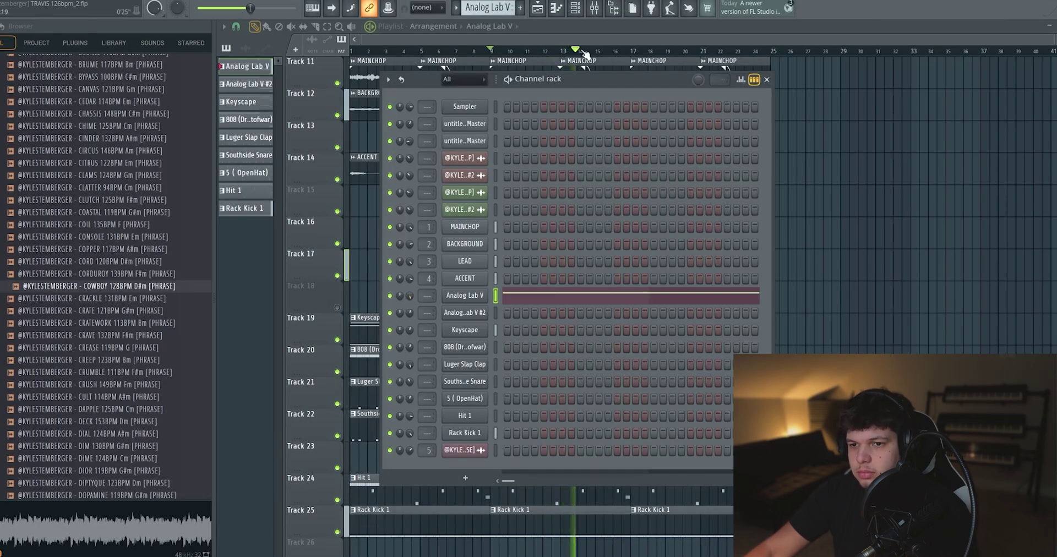
click(468, 295)
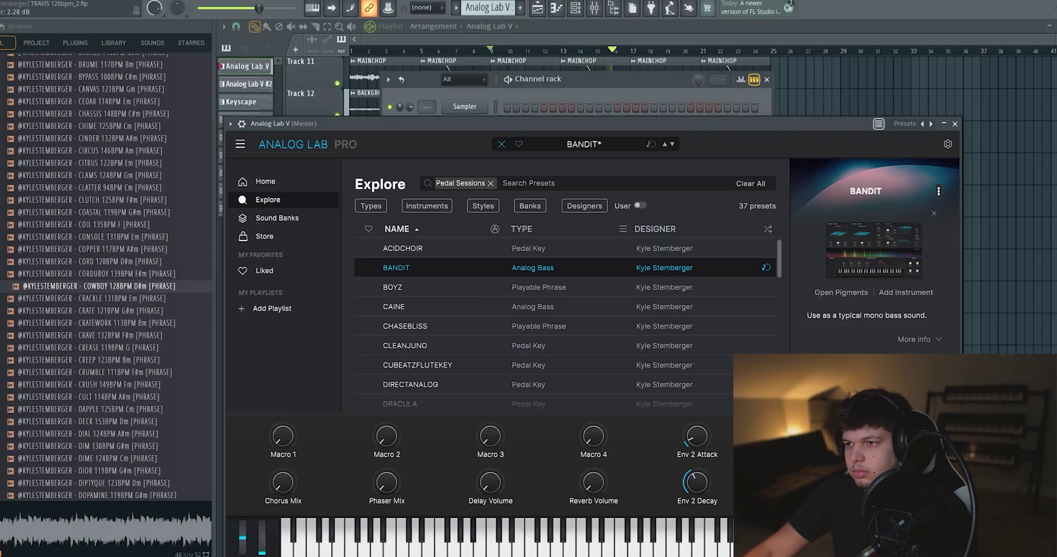
click(955, 123)
click(767, 79)
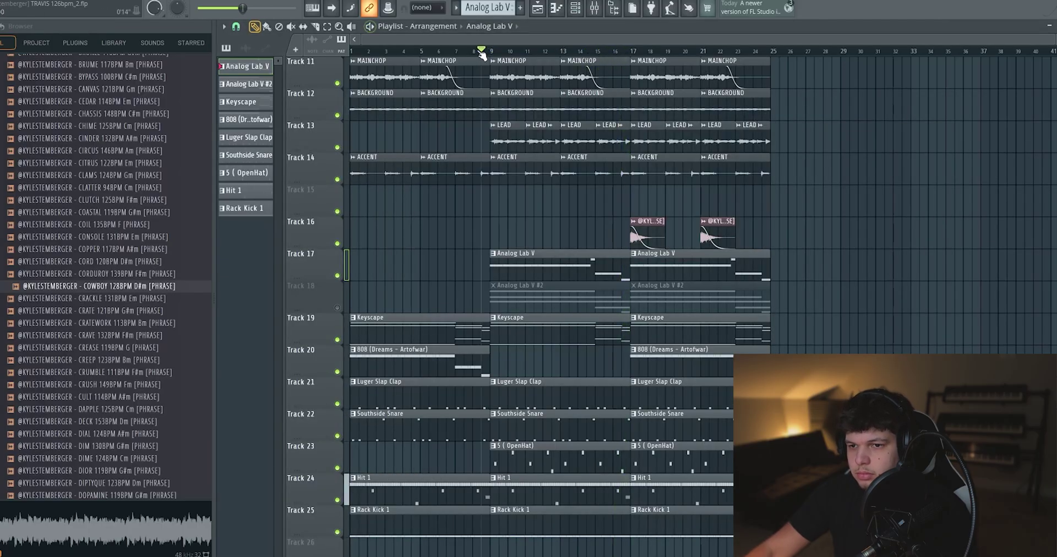
Step: Move Analog Lab V to bar 1 and the 808 to bar 9, and delete the bar-1 kick clip
drag(523, 264, 384, 265)
drag(373, 355, 514, 356)
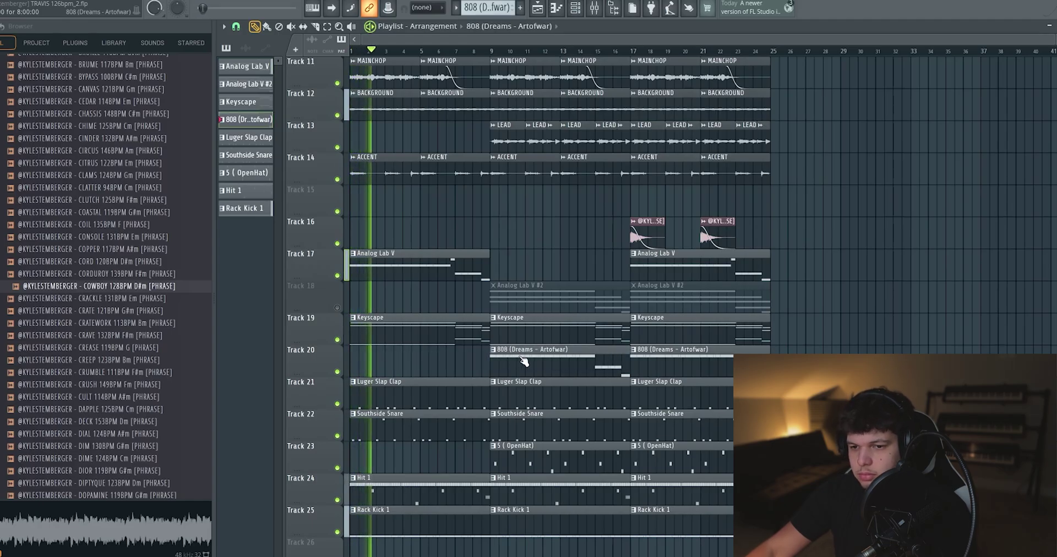
right_click(438, 521)
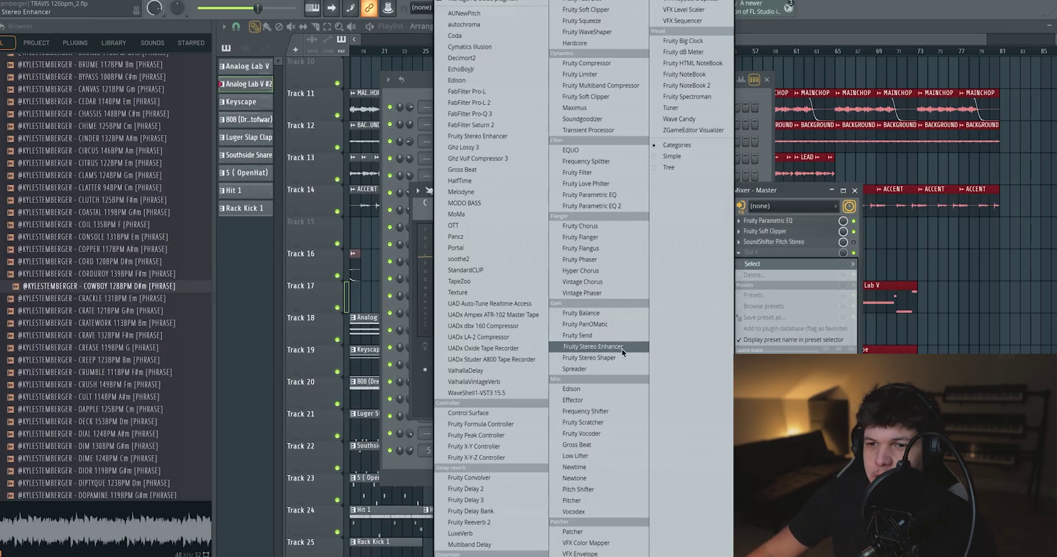
Step: Add Fruity Stereo Enhancer to the master chain and move its window aside
click(622, 349)
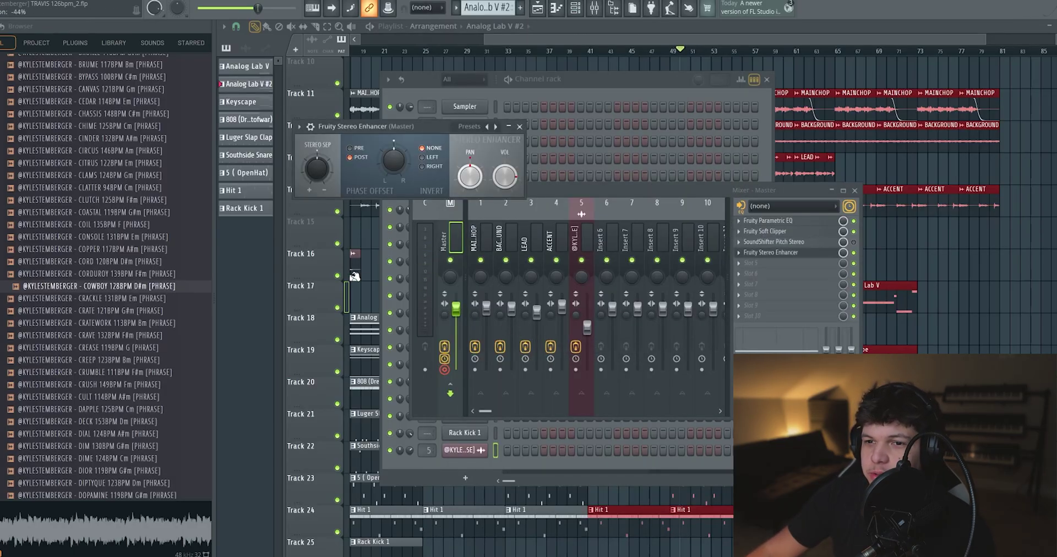
drag(363, 131, 421, 207)
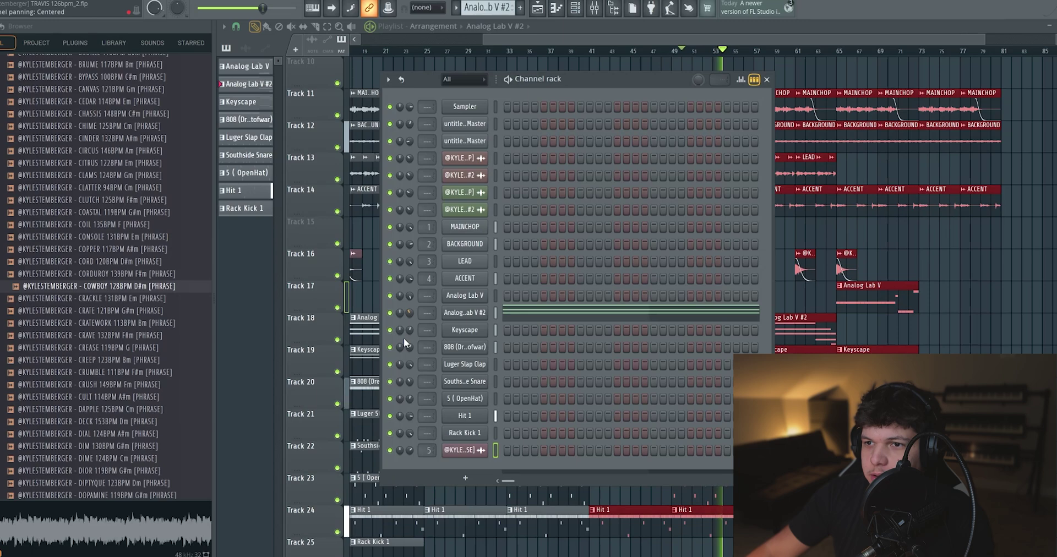
click(572, 37)
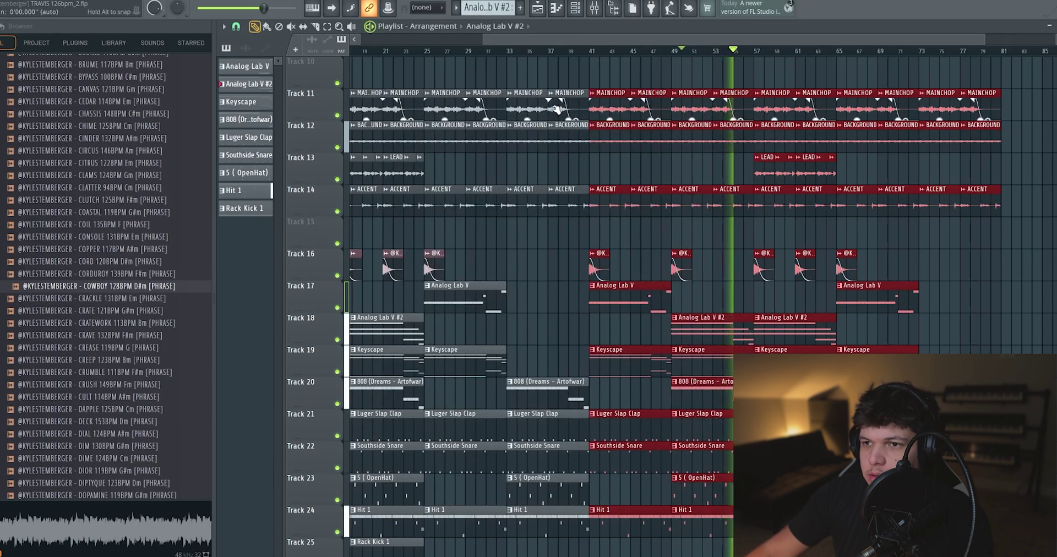
Step: Show the channel rack and mixer, then select the BACKGROUND mixer track
click(578, 10)
click(594, 8)
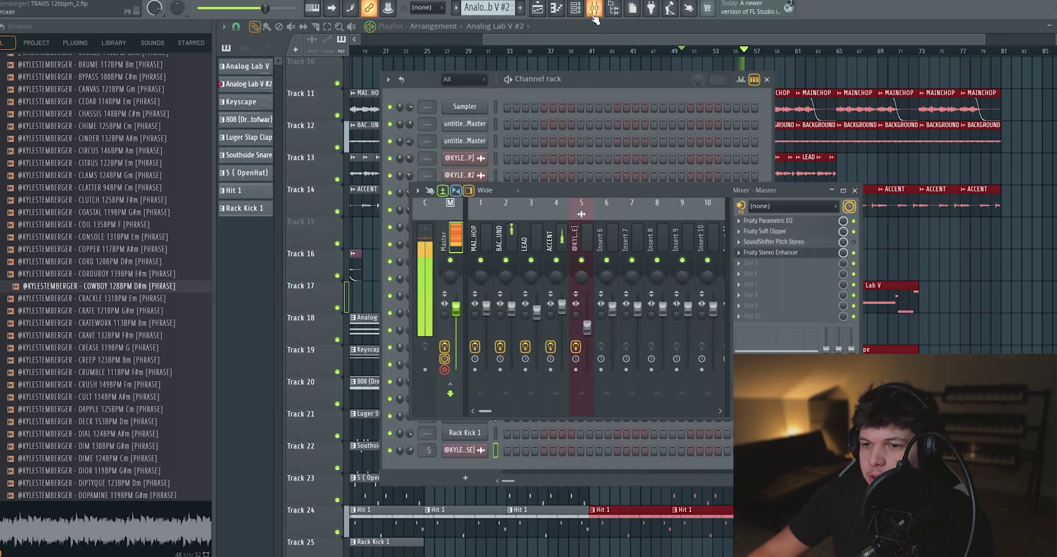
click(484, 326)
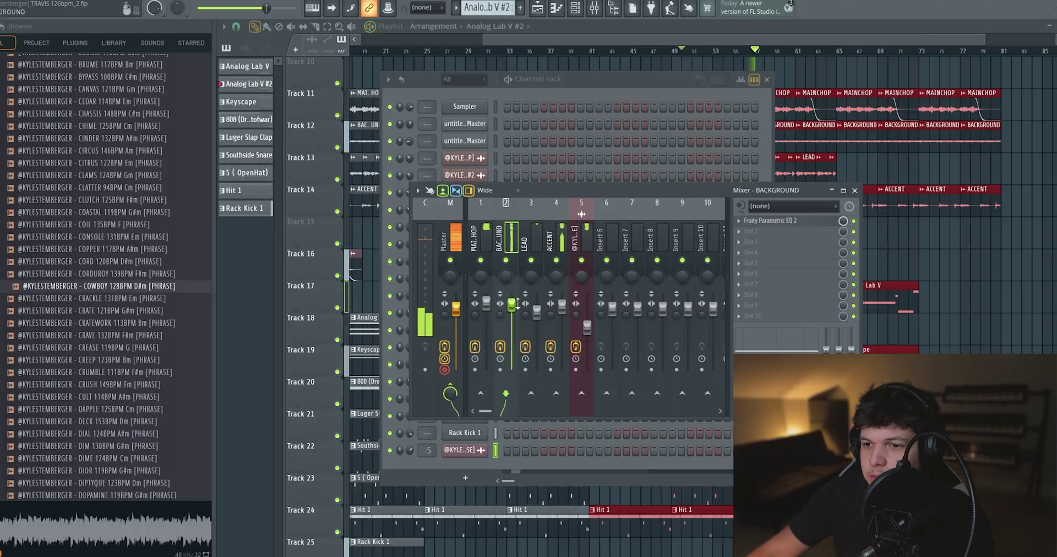